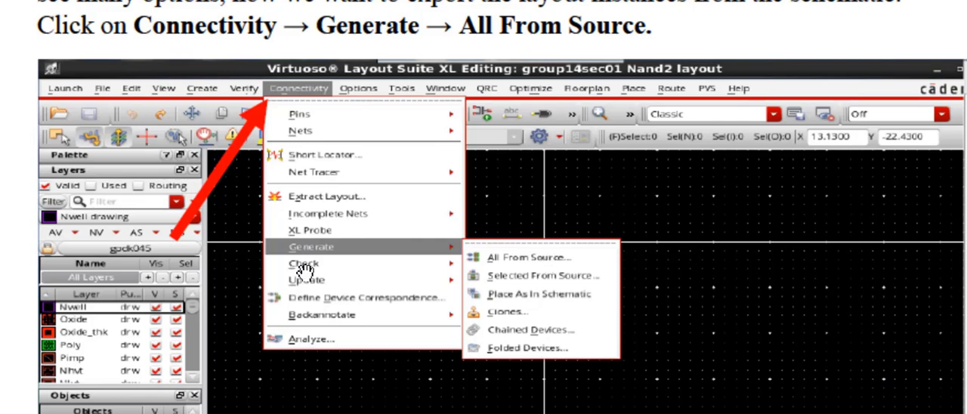
- Read the manual's instructions for generating the Nand2 layout from source and the settings shown for Generate Layout
scroll(540, 263, down, 10)
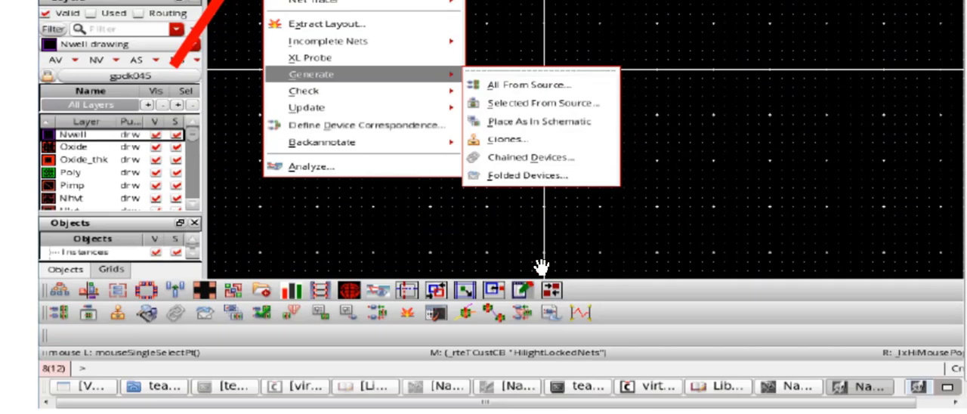
scroll(541, 263, down, 3)
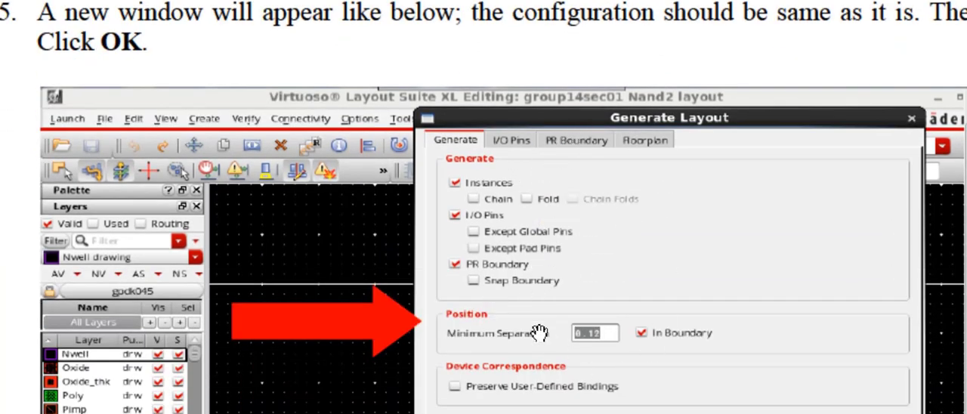
scroll(550, 209, down, 1)
scroll(550, 210, down, 1)
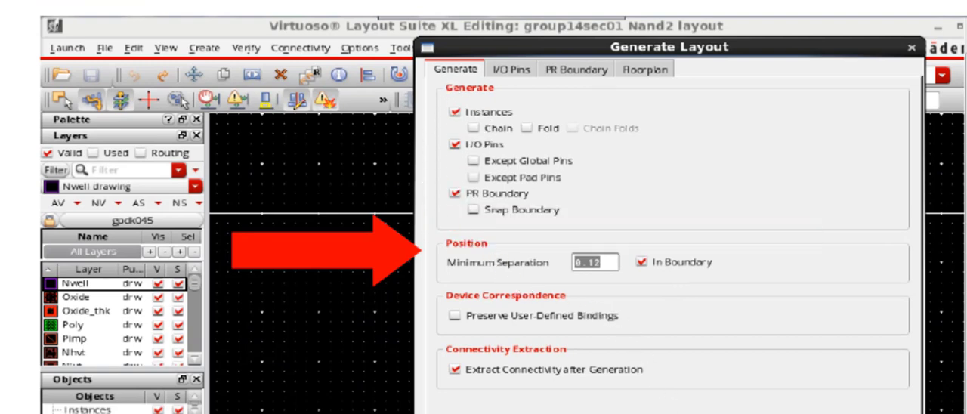
scroll(503, 207, down, 8)
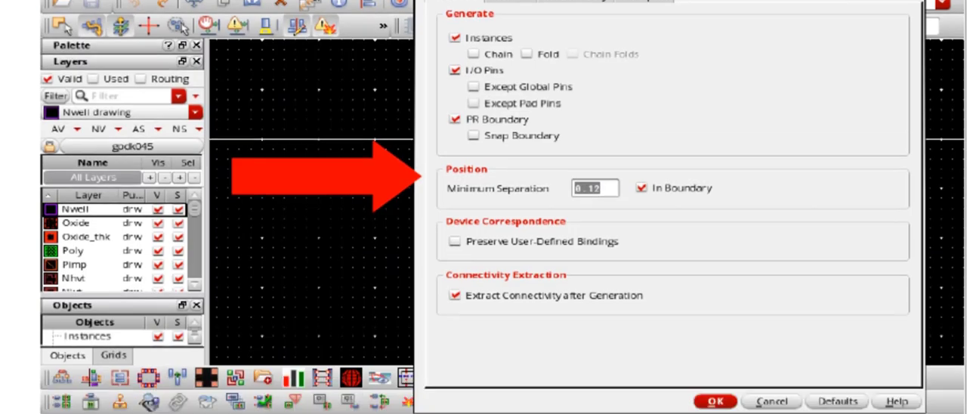
scroll(608, 330, down, 10)
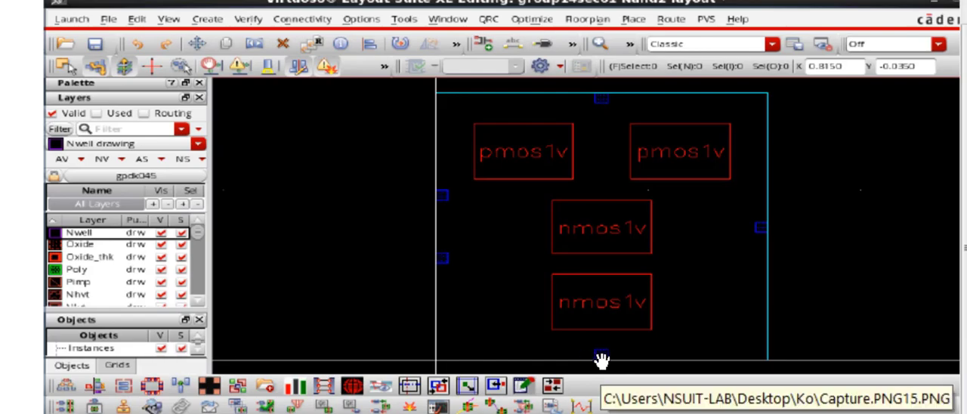
- Review manual steps 6 and 7 on showing the inner view of the generated boxes and distinguishing the p-MOS from the n-MOS devices
scroll(601, 361, down, 1)
scroll(601, 361, down, 5)
scroll(602, 361, down, 5)
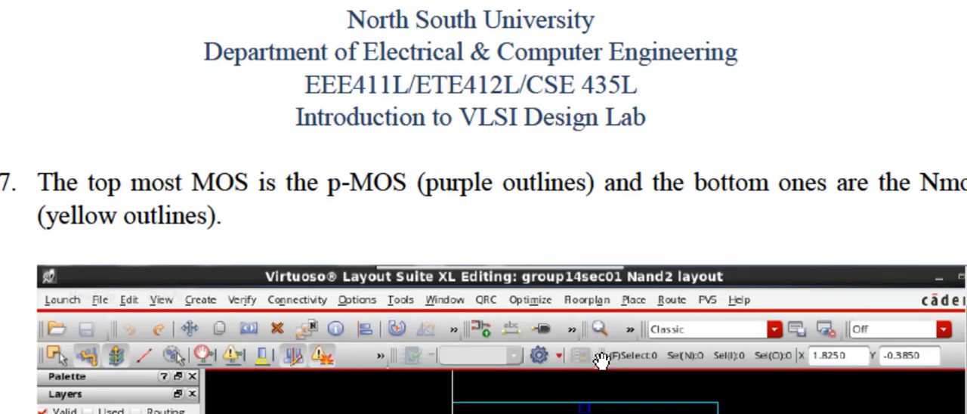
scroll(602, 361, up, 2)
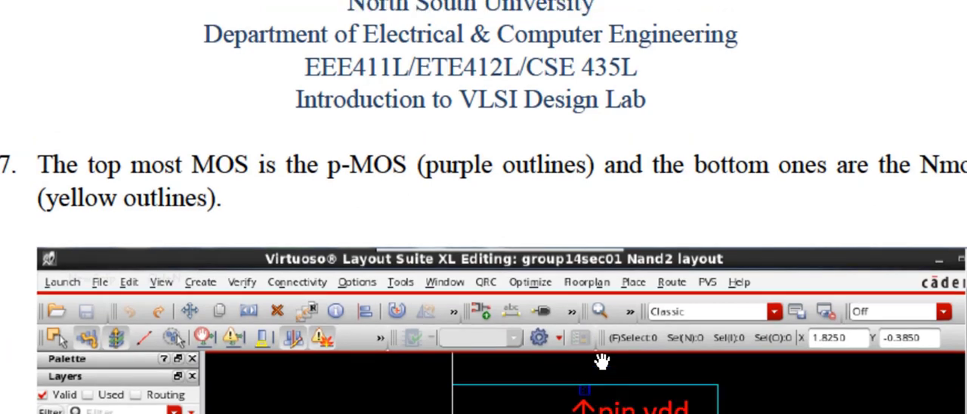
scroll(600, 362, down, 5)
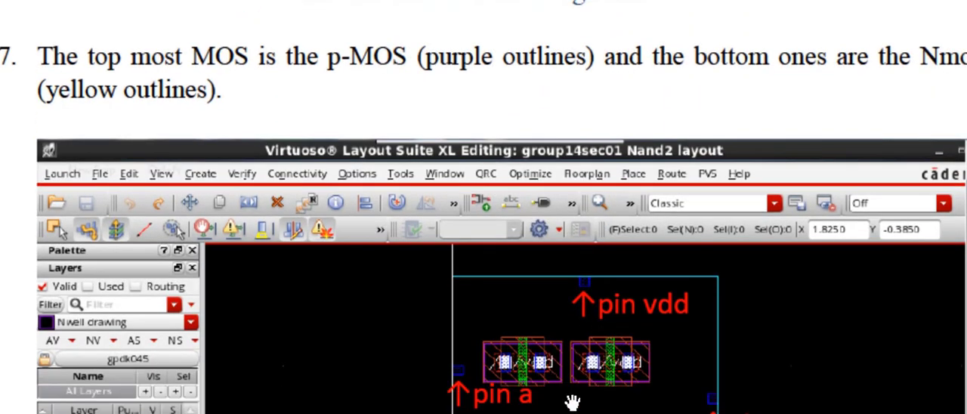
scroll(483, 207, up, 10)
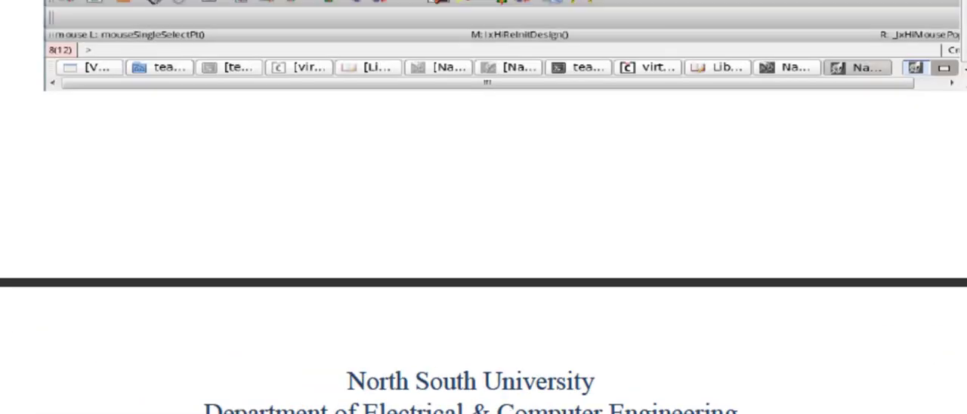
scroll(483, 207, up, 5)
scroll(483, 207, down, 10)
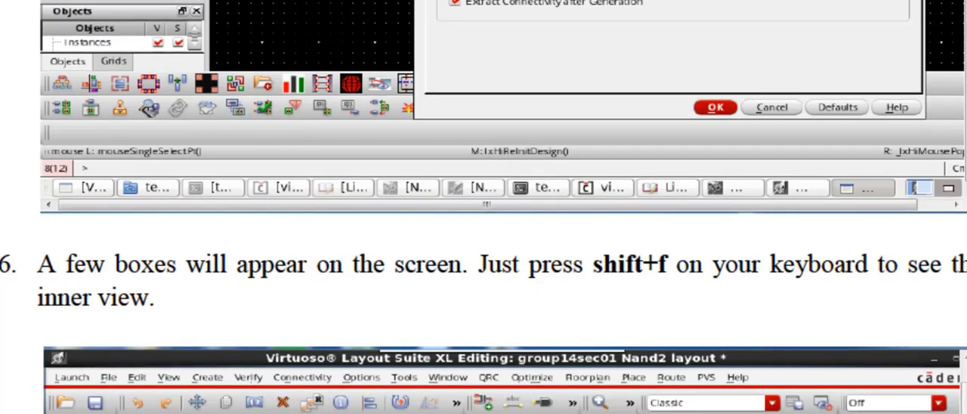
scroll(484, 207, down, 2)
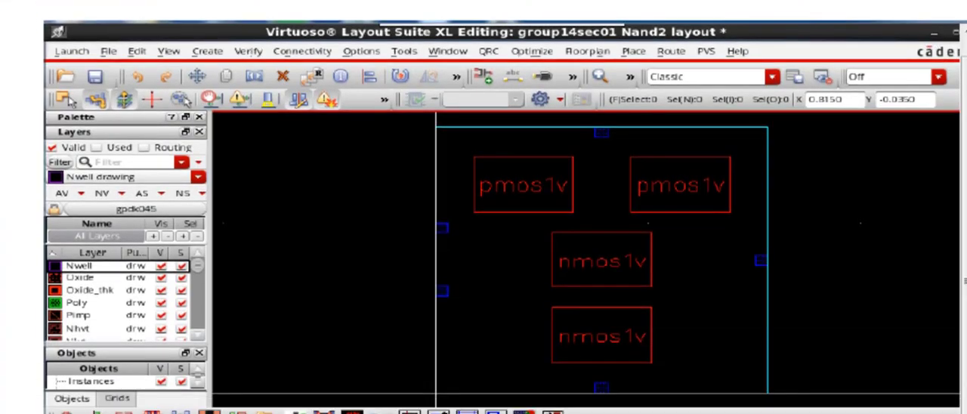
scroll(483, 207, down, 20)
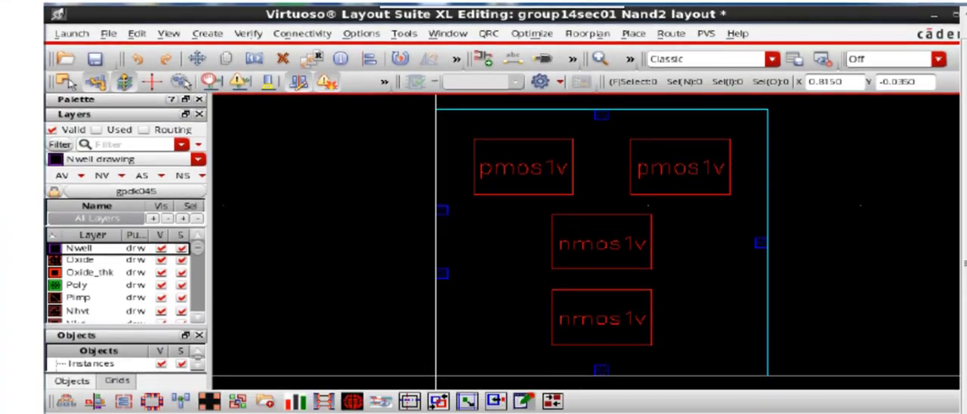
scroll(484, 207, down, 6)
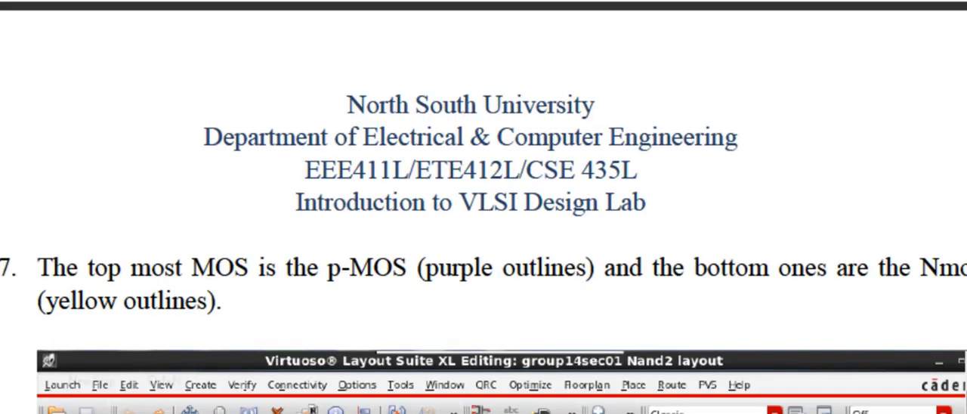
scroll(484, 207, down, 5)
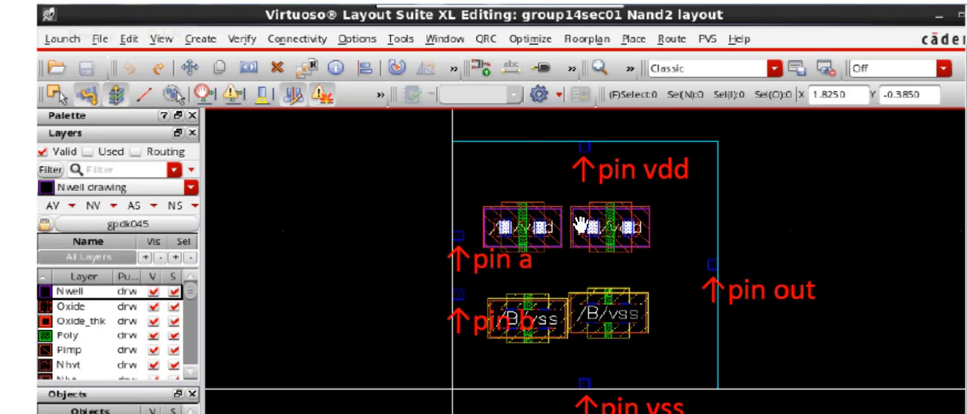
- Compare the nmos1v and pmos1v boxes in step 6's figure with the detailed transistors and labelled pins in step 7's figure
scroll(552, 263, up, 20)
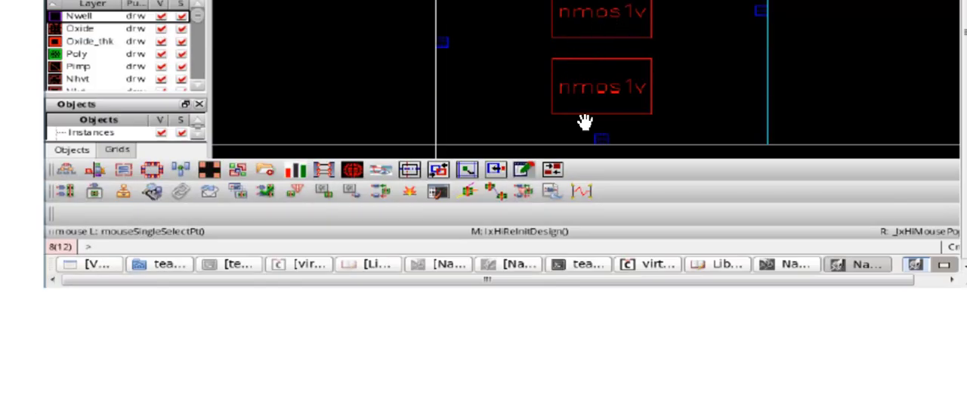
scroll(579, 123, up, 2)
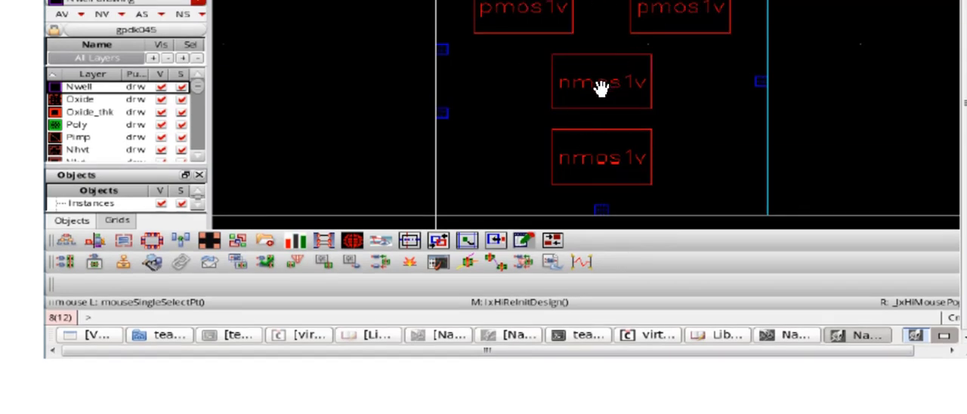
scroll(642, 248, down, 8)
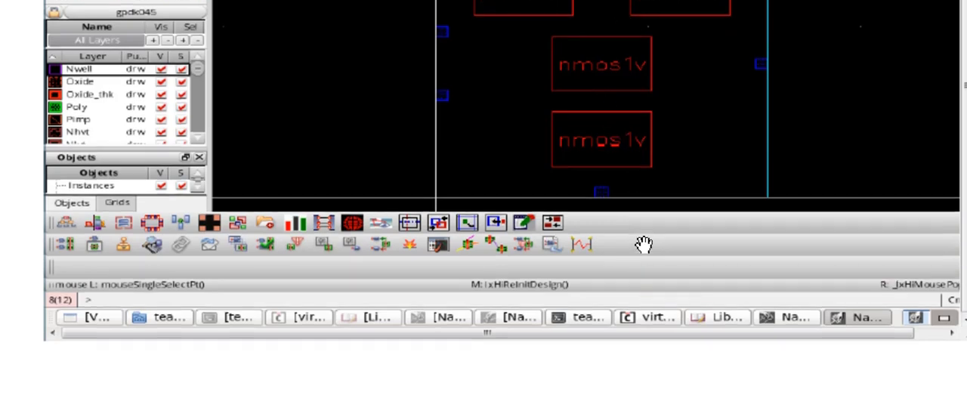
scroll(643, 243, up, 7)
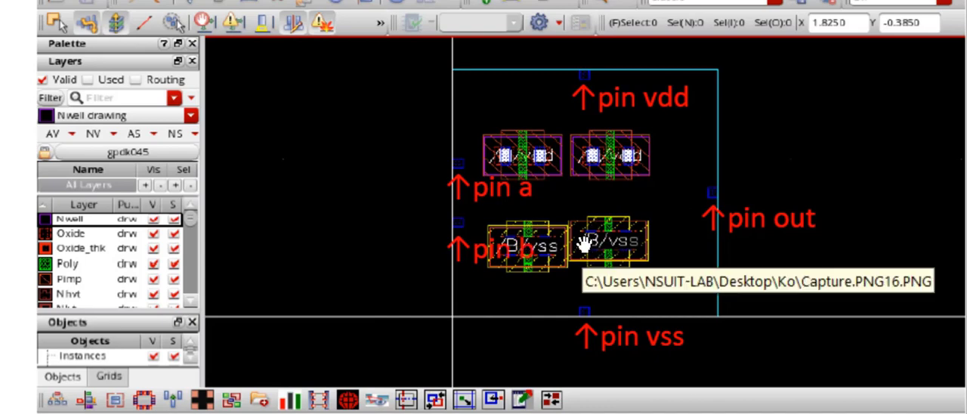
scroll(584, 245, up, 1)
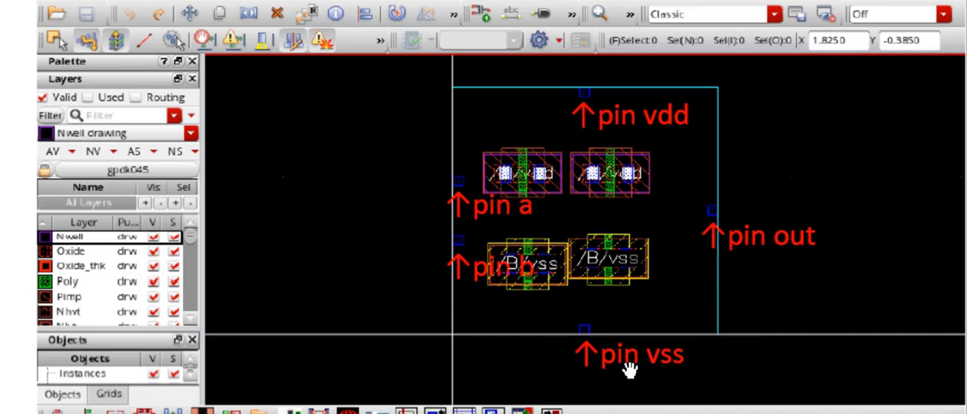
- Study manual step 8 on shorting the drain and source of both n-MOS devices, comparing its figure with step 7's layout
scroll(629, 369, down, 12)
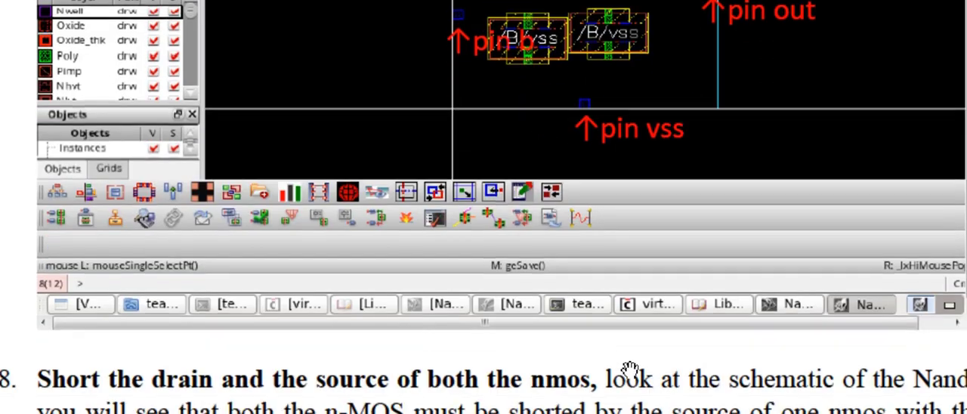
scroll(629, 369, up, 1)
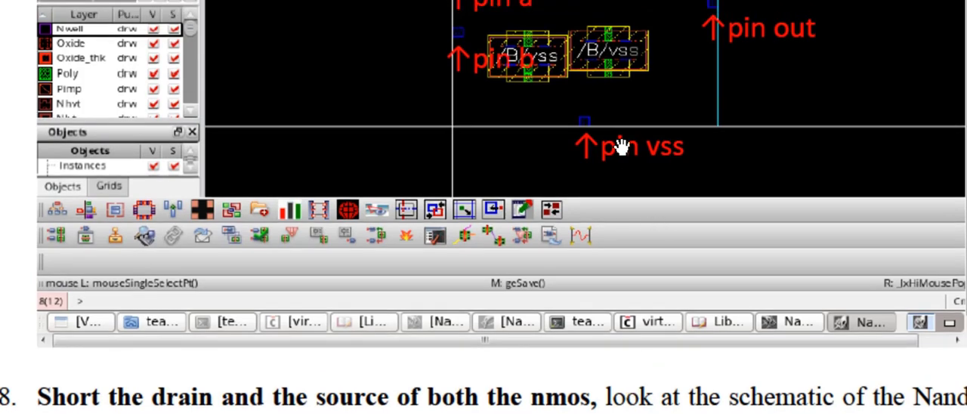
scroll(612, 111, down, 20)
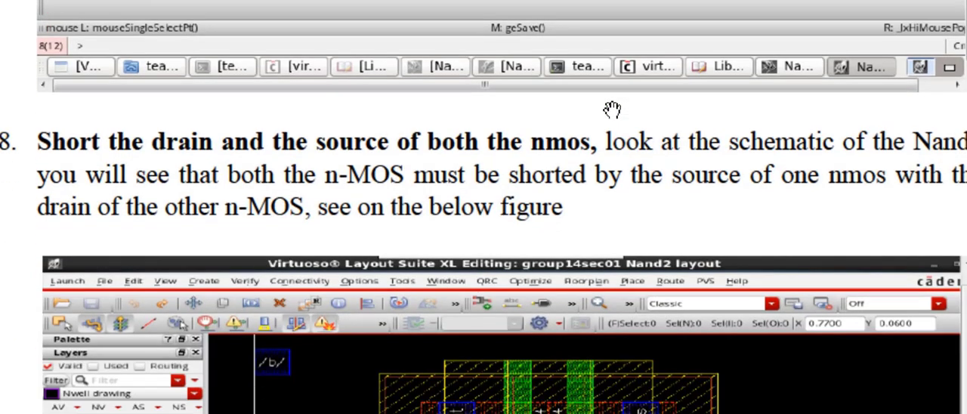
scroll(612, 111, up, 6)
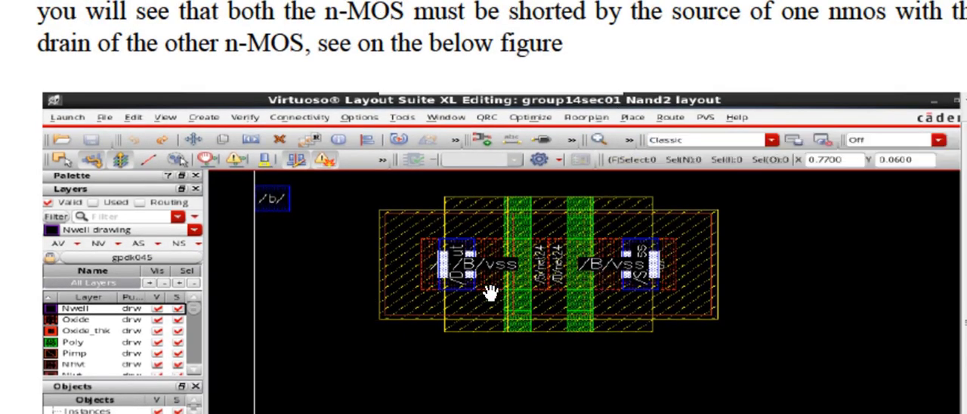
scroll(574, 288, up, 20)
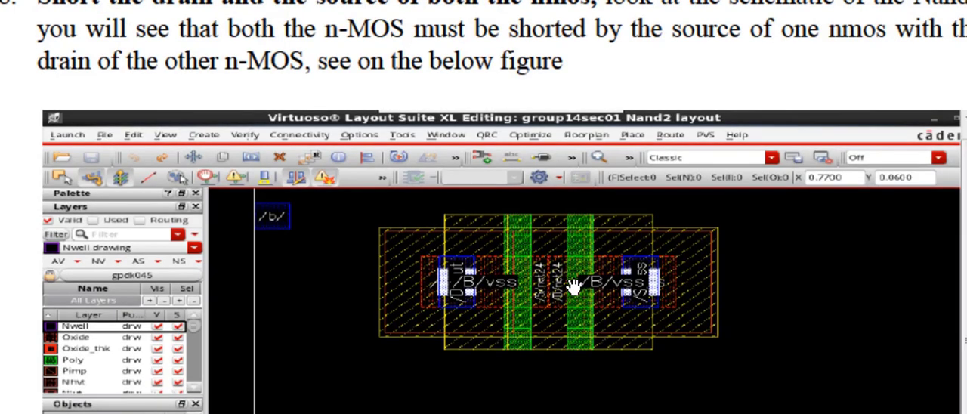
scroll(574, 285, up, 2)
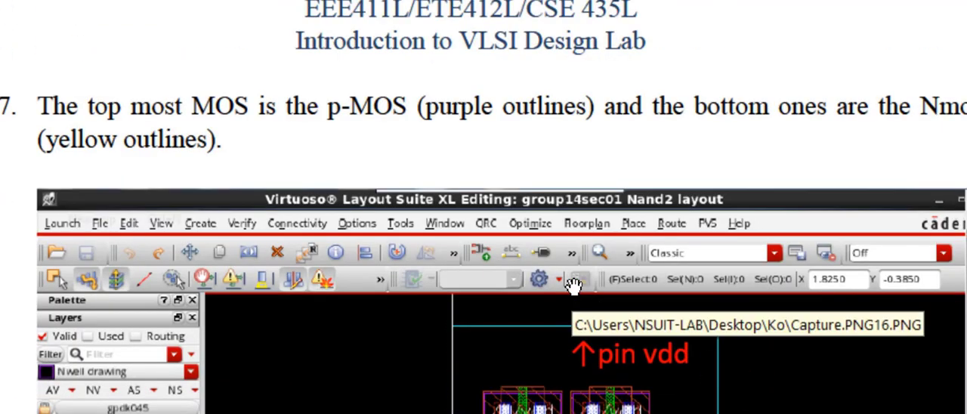
scroll(574, 285, down, 3)
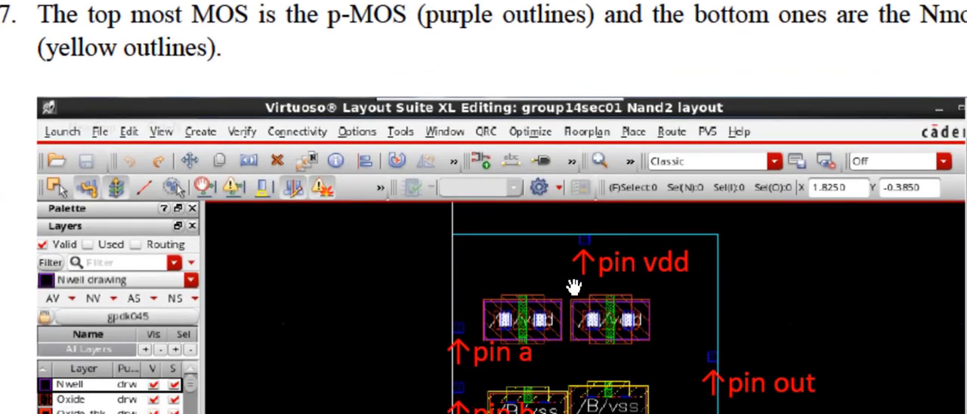
scroll(574, 286, down, 15)
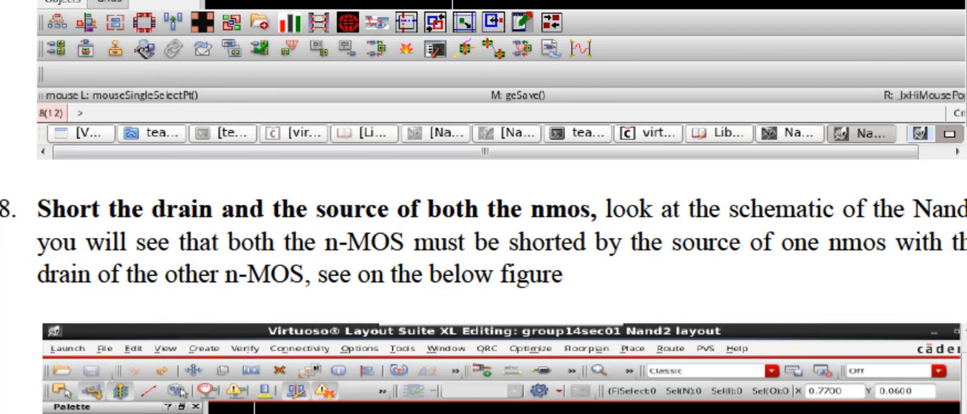
scroll(484, 227, down, 3)
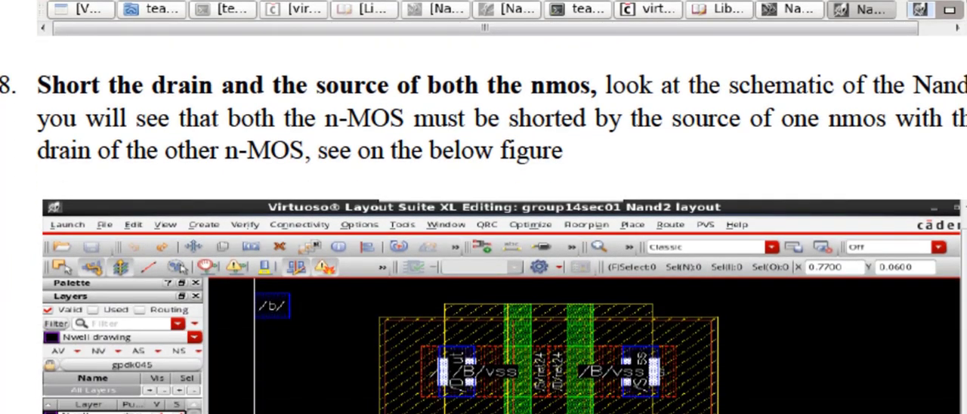
scroll(484, 227, up, 15)
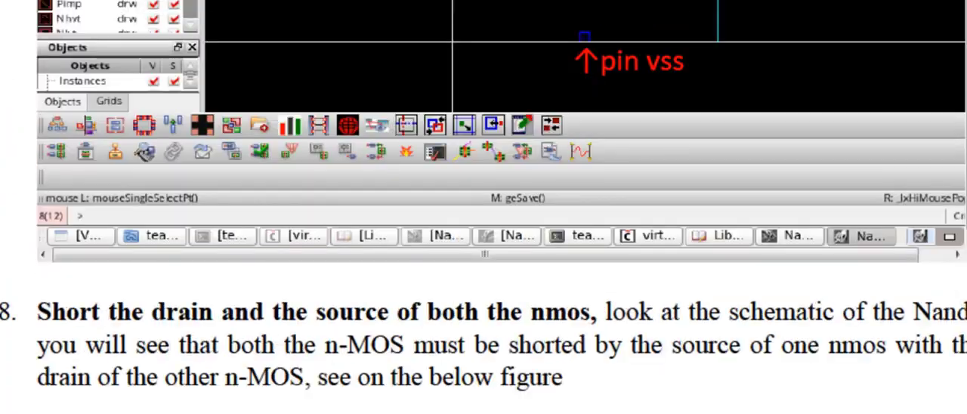
- Look back at the Nand2 schematic figure above step 2 to examine the transistor connections, and return towards the layout steps
scroll(483, 207, up, 5)
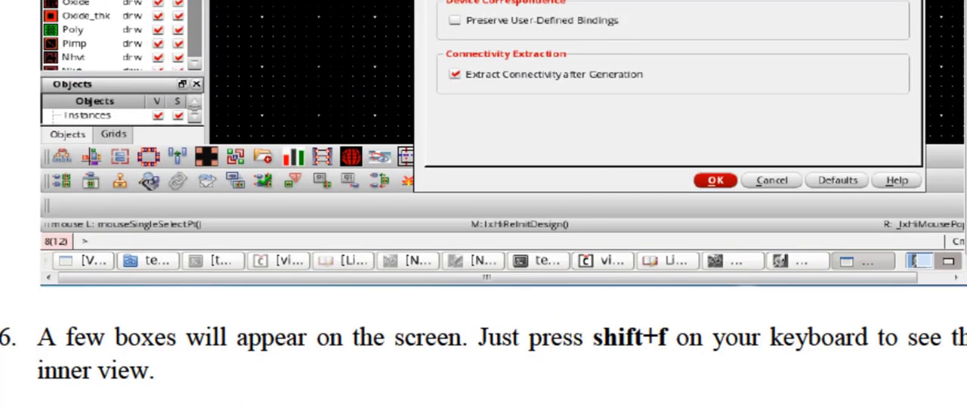
scroll(483, 207, up, 10)
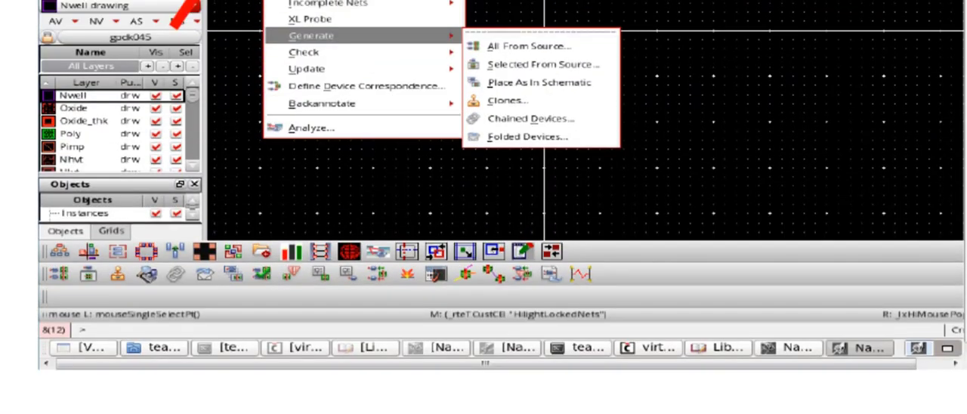
scroll(484, 207, up, 10)
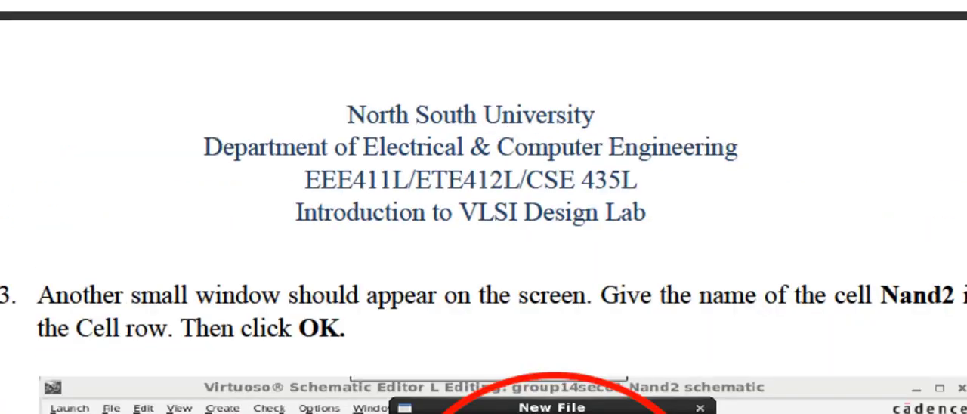
scroll(483, 207, up, 10)
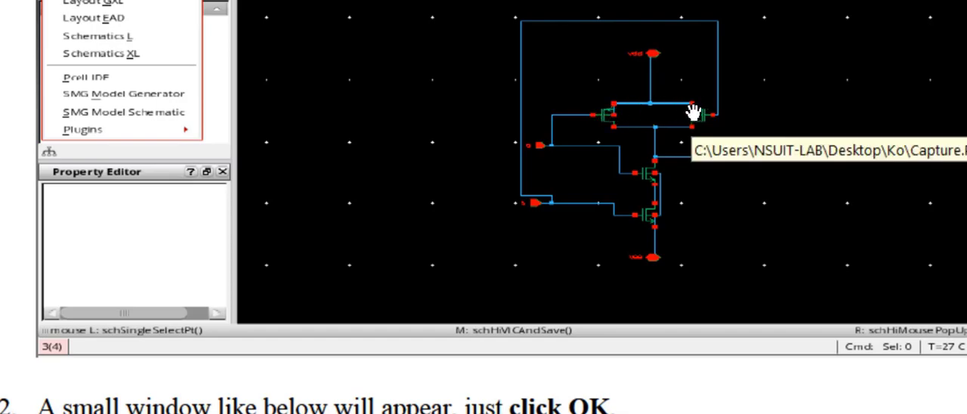
scroll(692, 111, down, 5)
scroll(692, 112, down, 20)
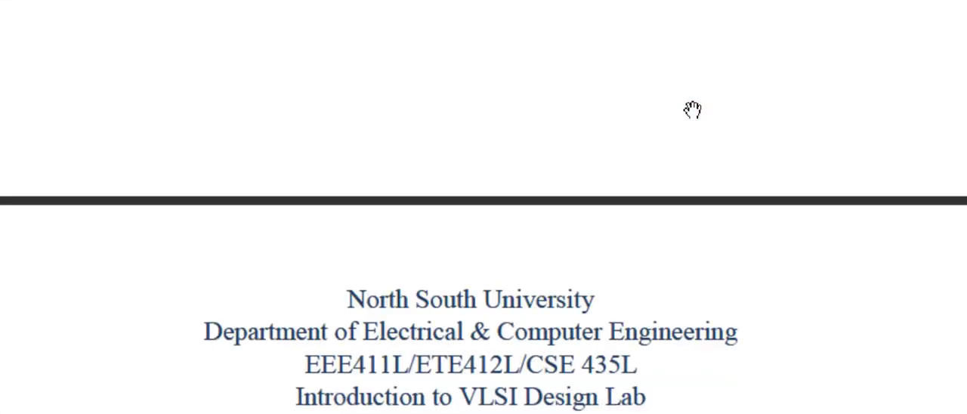
scroll(692, 112, down, 15)
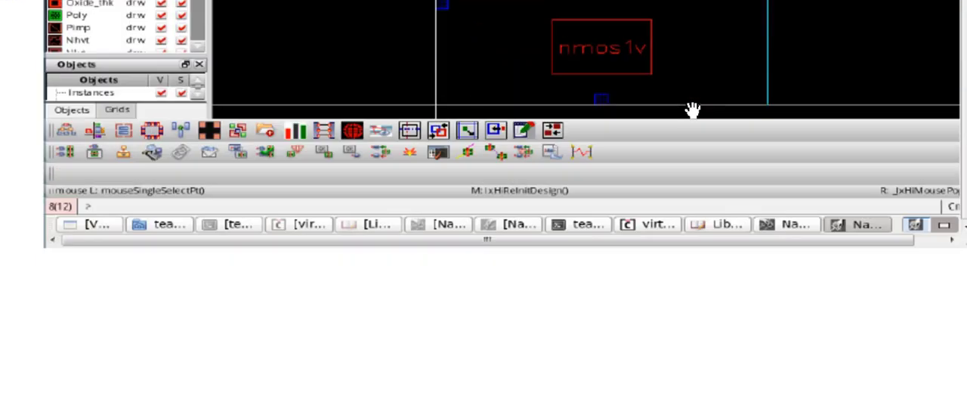
- Revisit the labelled pins and shorted n-MOS devices in the step 7 and 8 figures, and read manual step 9 on merging cells
scroll(692, 111, down, 10)
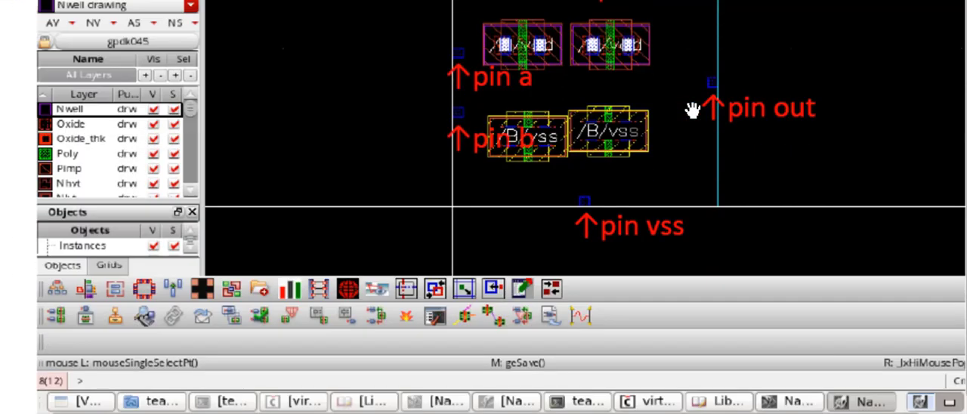
scroll(692, 110, down, 5)
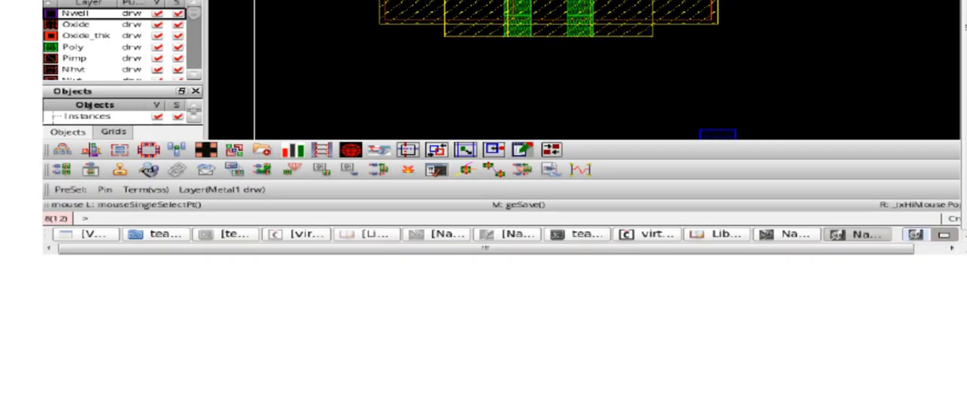
scroll(251, 222, down, 6)
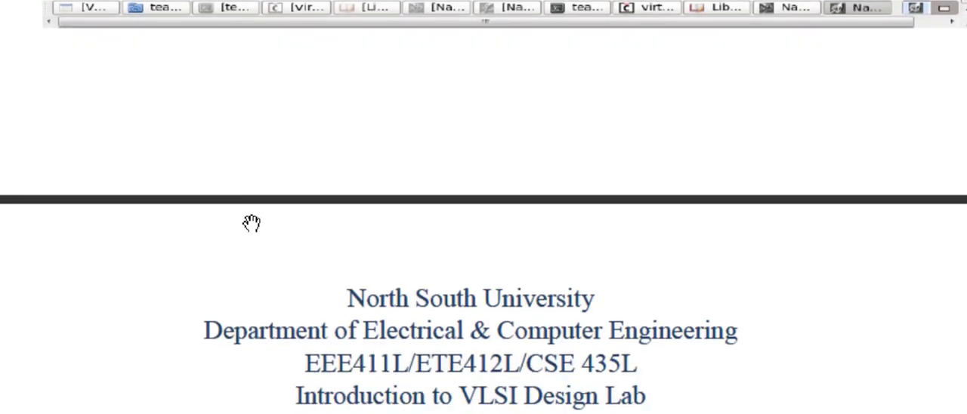
scroll(251, 223, down, 6)
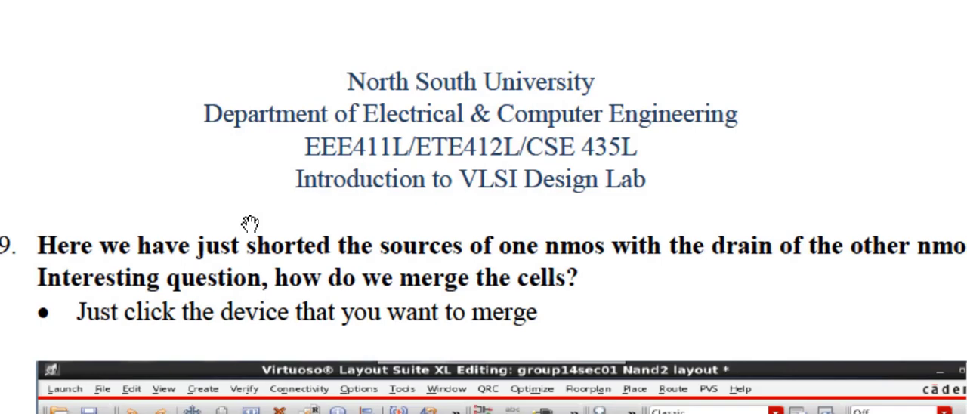
scroll(250, 222, up, 3)
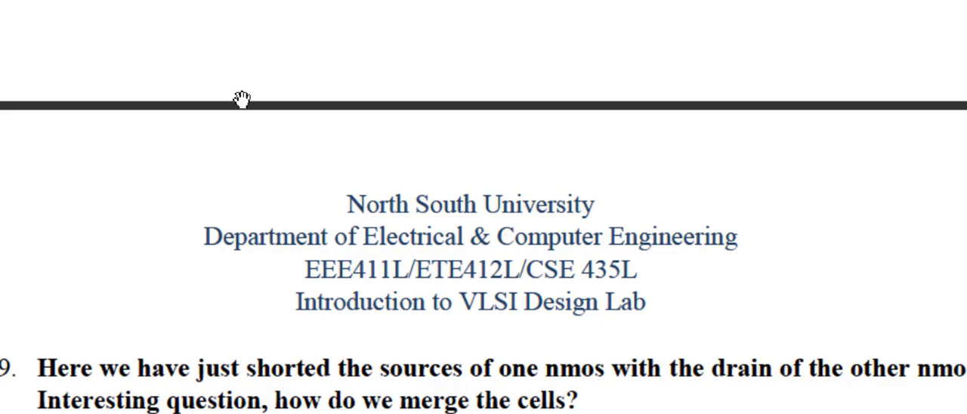
scroll(241, 102, down, 9)
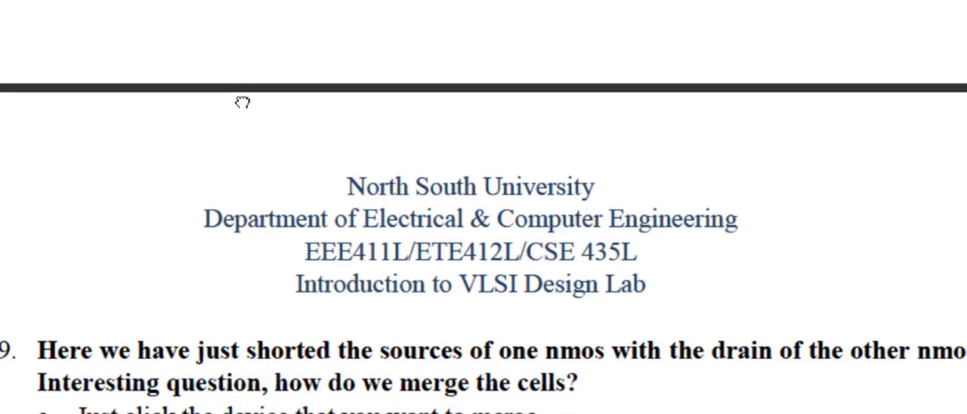
- Study step 9's figures and align instructions for picking the reference point on one p-MOS and the destination point on the other
scroll(242, 102, down, 4)
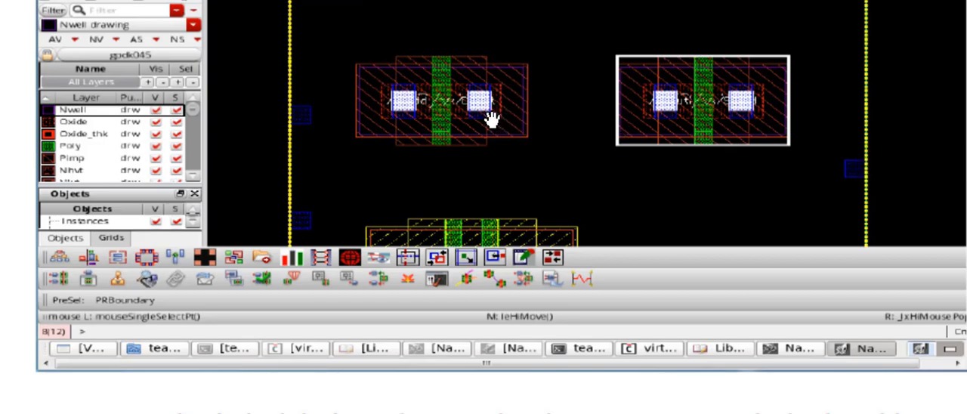
scroll(524, 124, down, 1)
scroll(524, 123, down, 10)
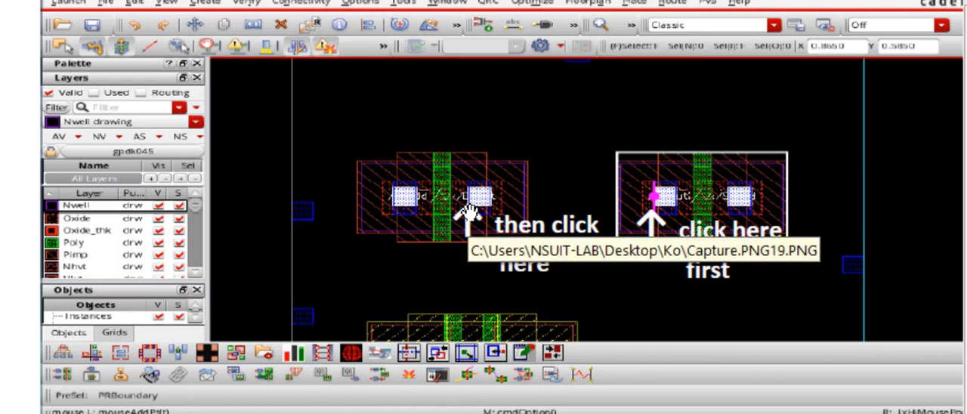
scroll(713, 232, up, 3)
scroll(713, 232, up, 5)
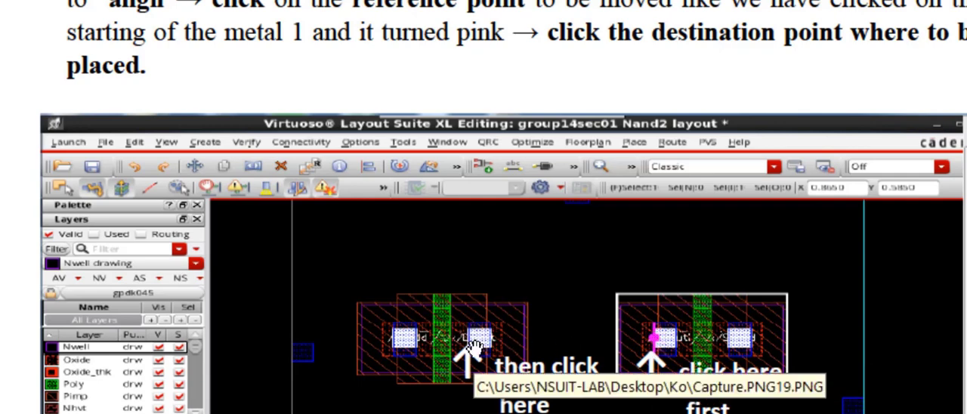
scroll(472, 346, down, 3)
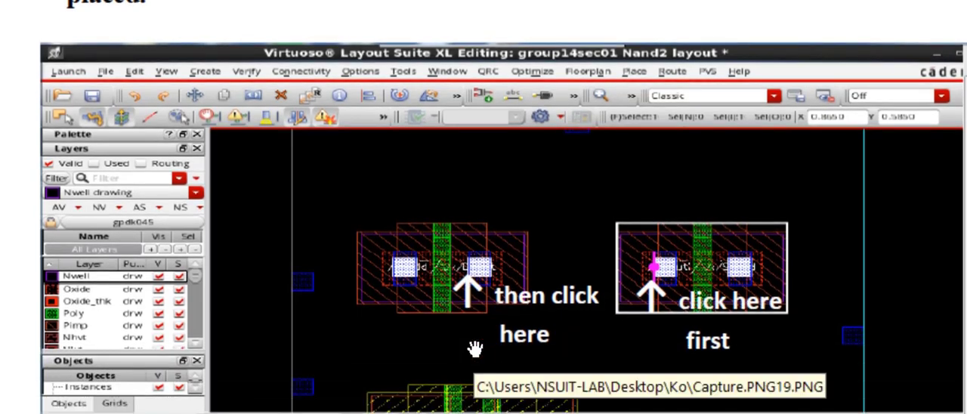
scroll(474, 348, up, 2)
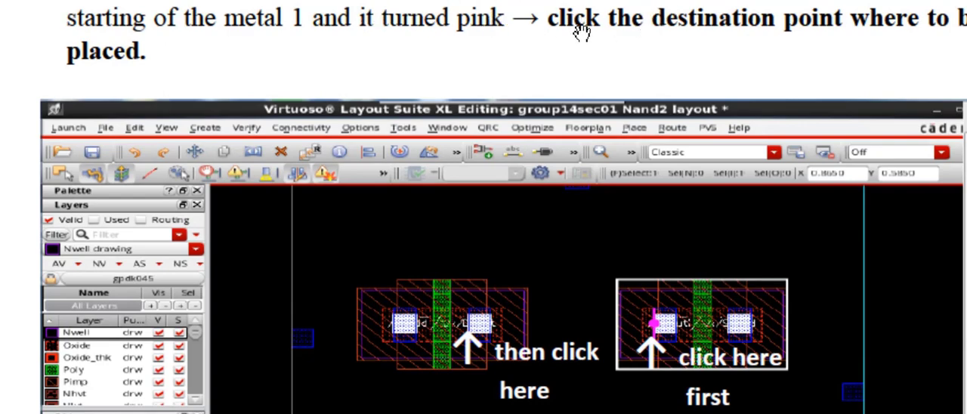
scroll(580, 32, down, 6)
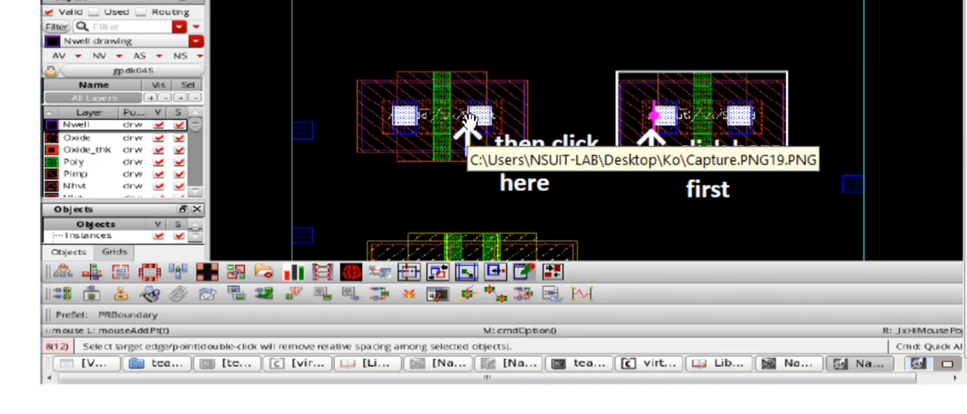
- Examine the figure where the metals of both p-MOS devices are merged, comparing it briefly with step 10's layout figure
scroll(469, 122, down, 1)
scroll(469, 122, down, 10)
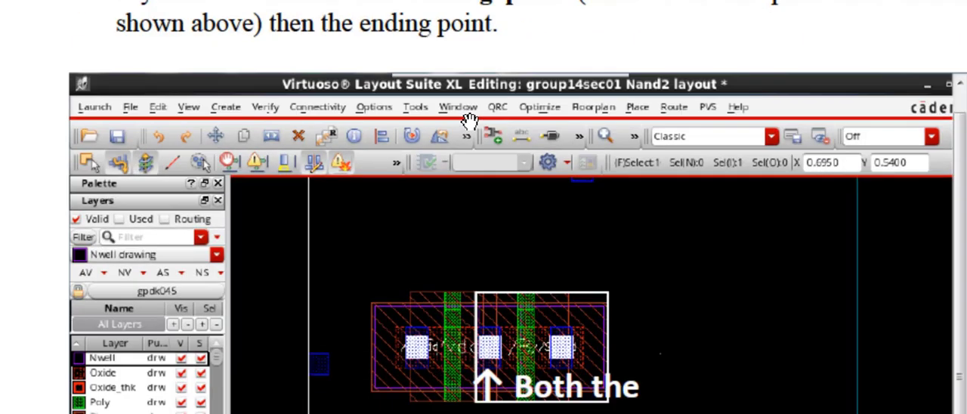
scroll(470, 122, down, 3)
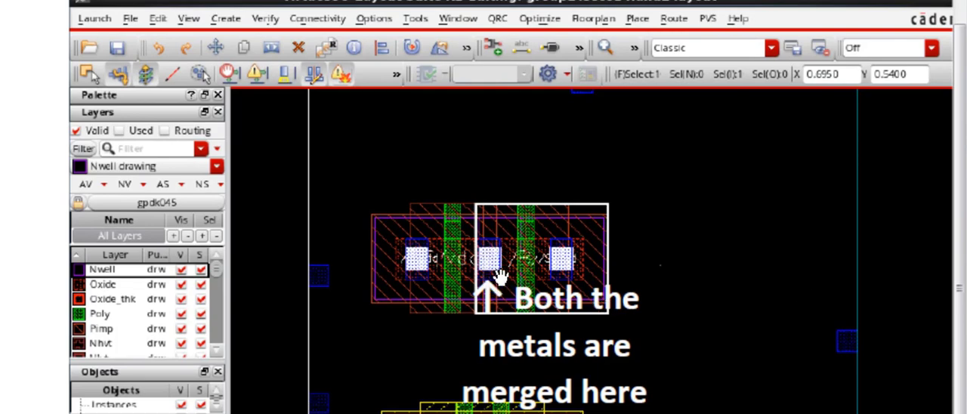
scroll(498, 246, down, 5)
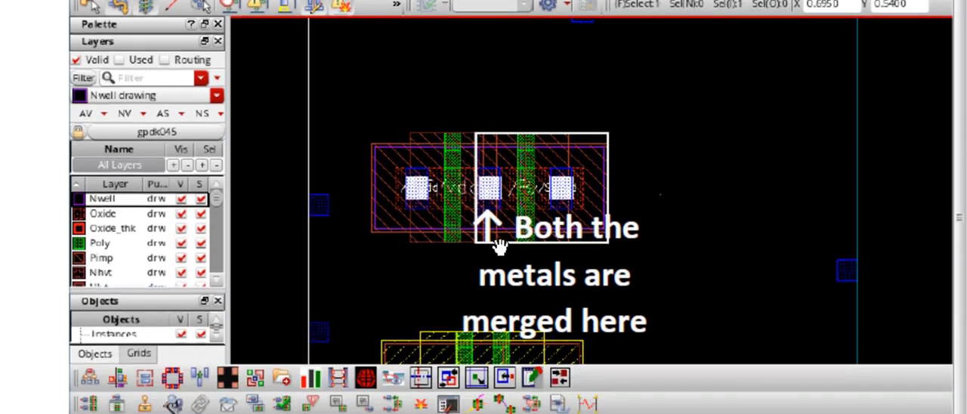
scroll(498, 246, down, 1)
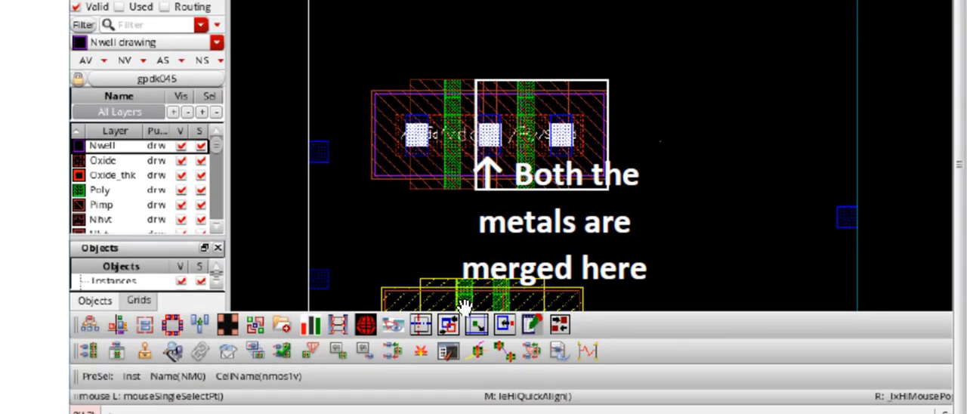
scroll(463, 296, down, 5)
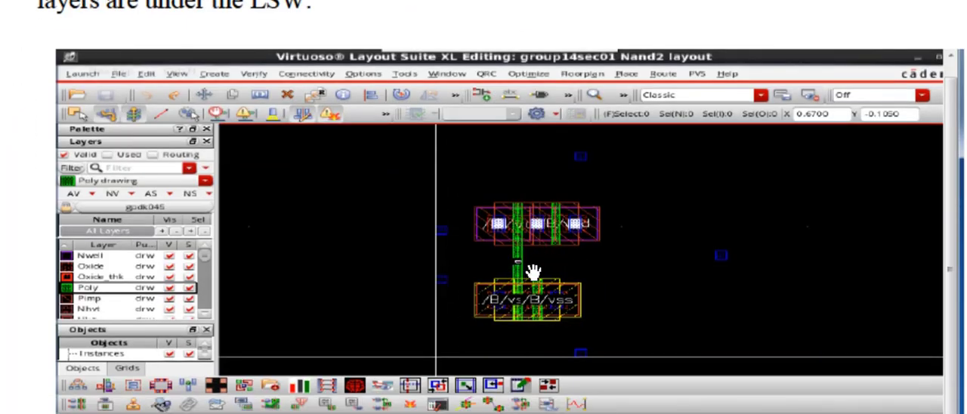
scroll(516, 214, up, 1)
scroll(517, 237, up, 3)
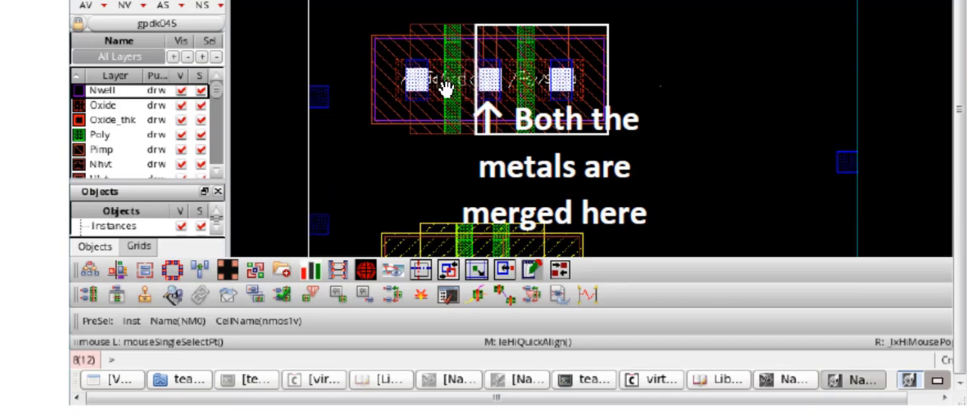
- Review manual step 10 on the Layer selection window (LSW) and its figure with the poly joining the p-MOS and n-MOS gates
scroll(446, 88, down, 3)
scroll(446, 88, down, 10)
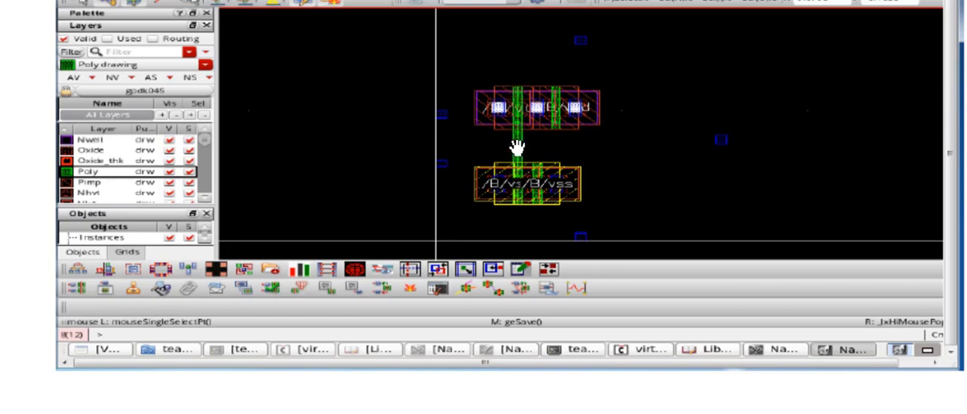
scroll(519, 109, up, 4)
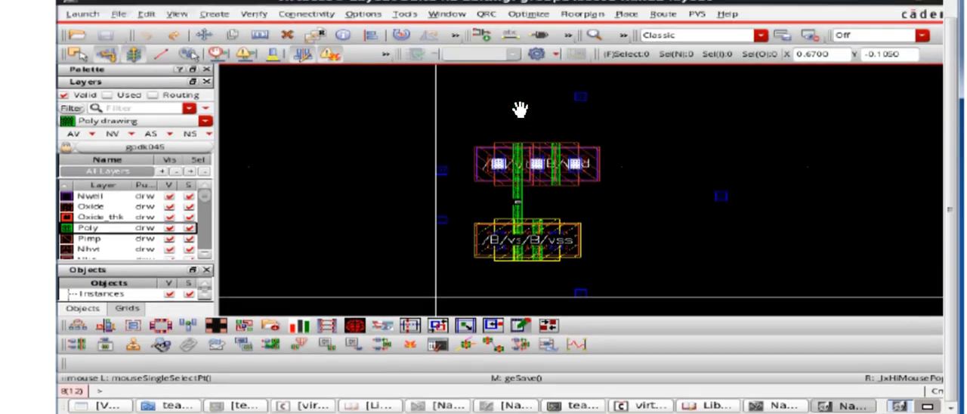
scroll(519, 110, up, 7)
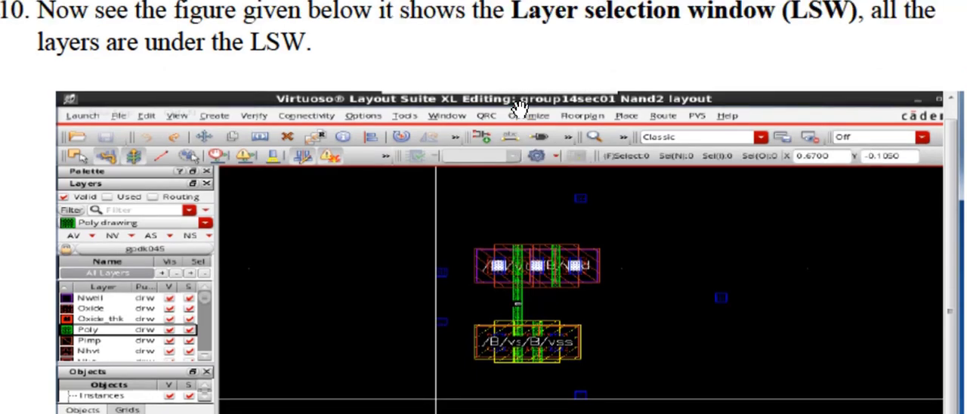
scroll(519, 109, down, 12)
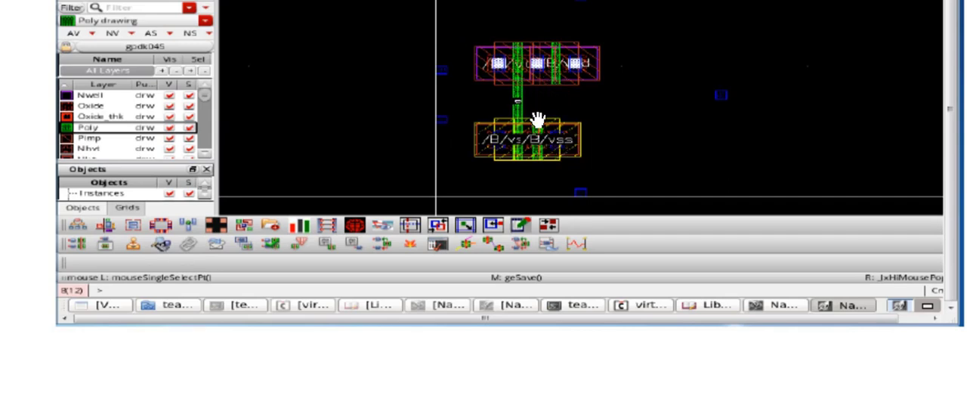
- Review manual step 11 on drawing a poly path, checking the starting and end points marked in its figure
scroll(538, 139, down, 8)
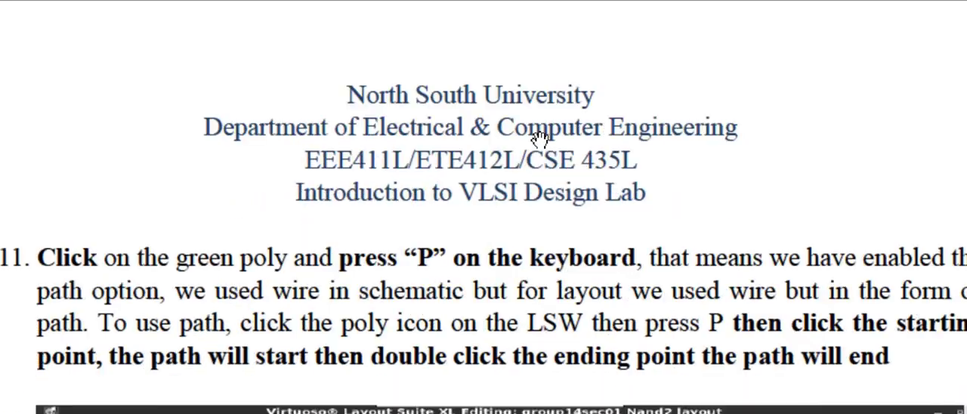
scroll(539, 140, down, 9)
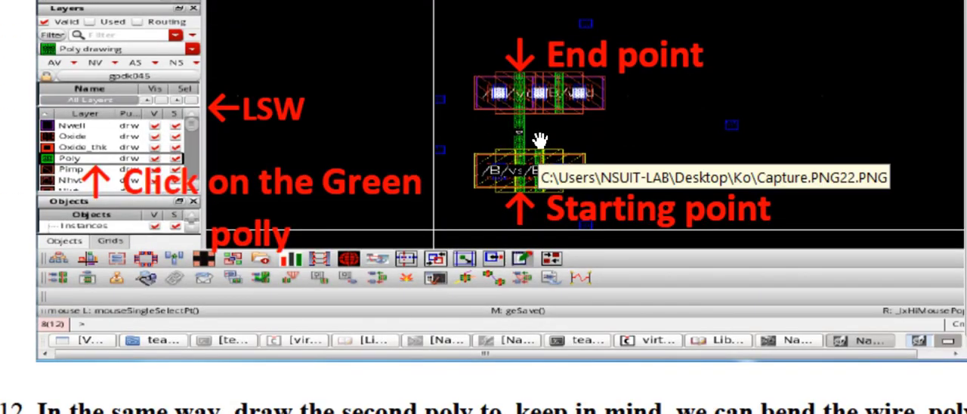
scroll(539, 140, up, 1)
scroll(540, 141, down, 1)
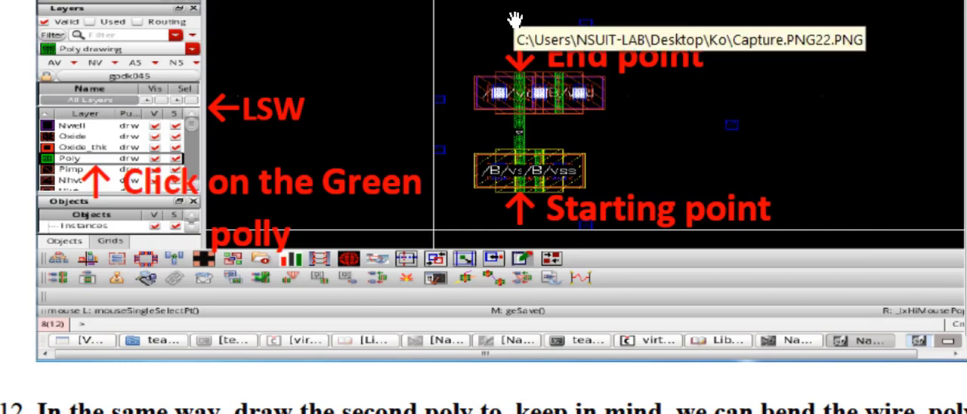
- Study manual step 12 on drawing the second poly with a bend, including the start, bend and end points in its figure
scroll(513, 97, down, 5)
scroll(514, 102, up, 5)
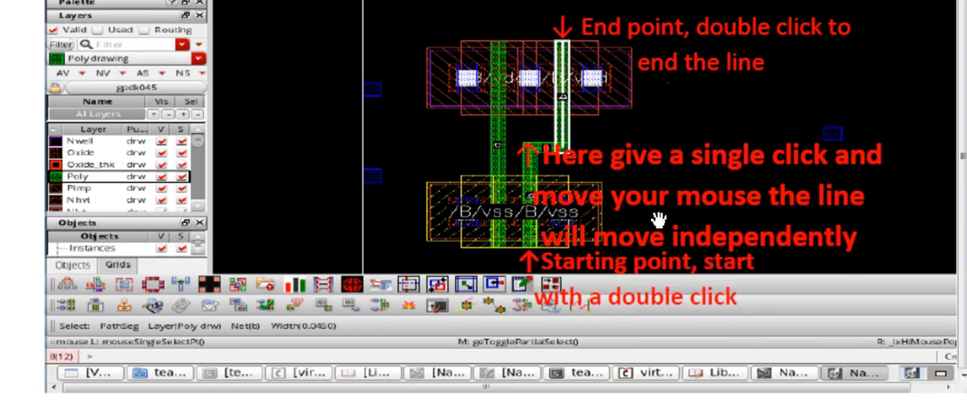
scroll(659, 220, down, 3)
scroll(659, 220, down, 10)
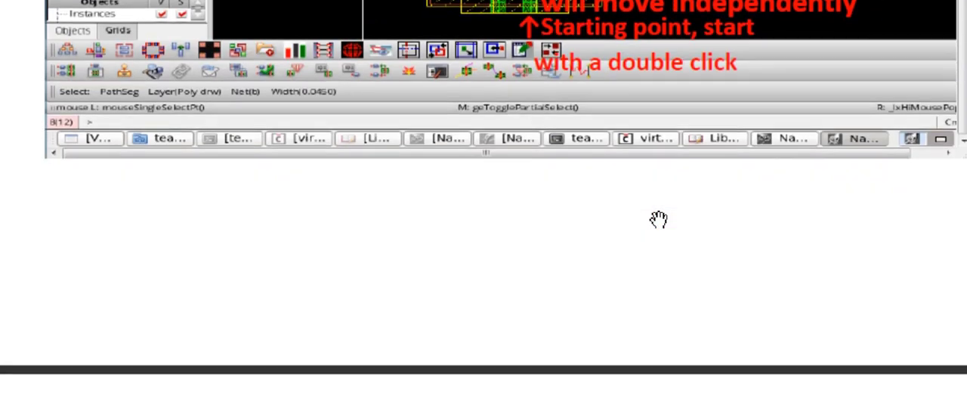
- Review the manual step on connecting the p-MOS's merged source and drain terminal to the output with Metal1
scroll(659, 219, down, 5)
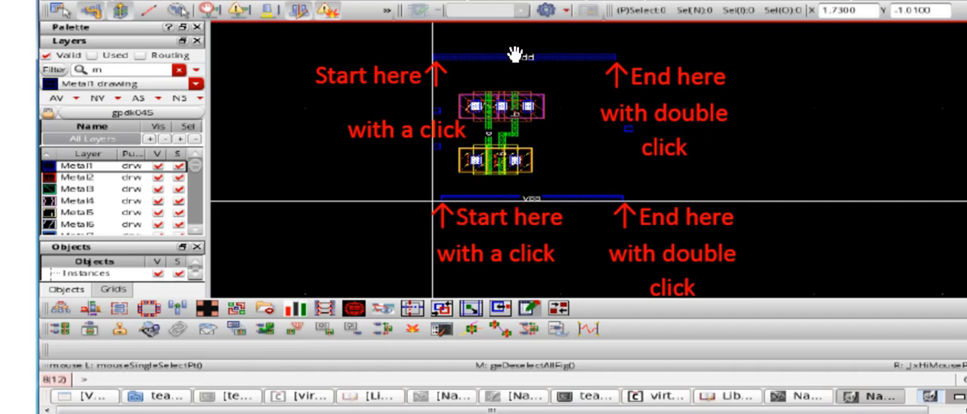
scroll(513, 55, down, 10)
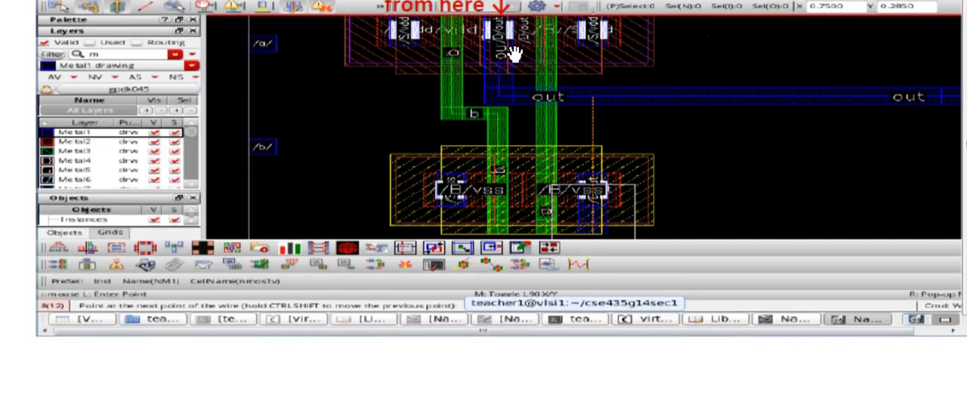
scroll(513, 53, up, 3)
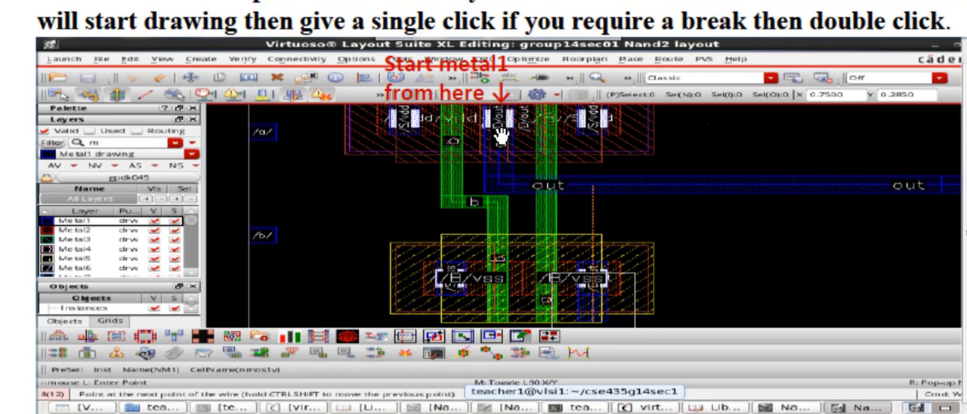
scroll(502, 130, up, 2)
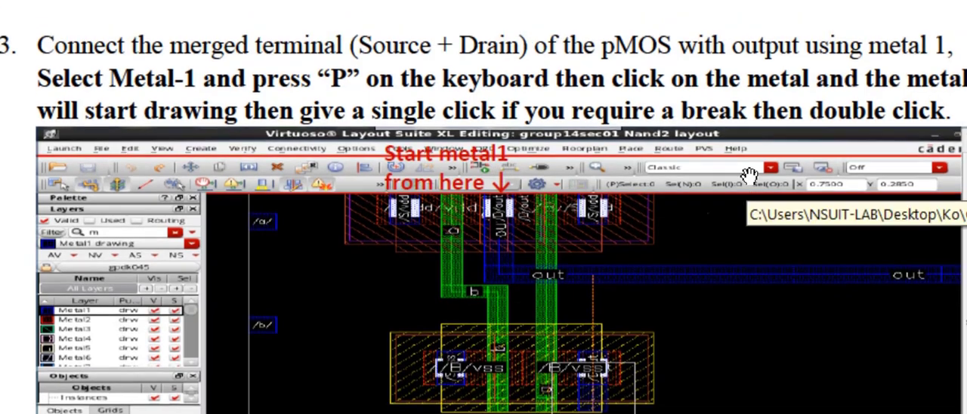
- Examine the figure for drawing the vdd and vss Metal1 rails, and continue past the output connection to the Creating Contacts/Vias section
scroll(748, 176, down, 5)
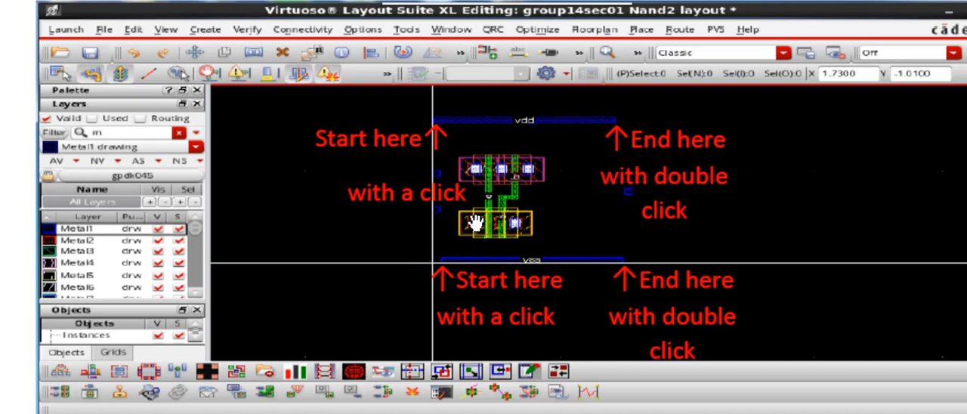
scroll(613, 201, down, 5)
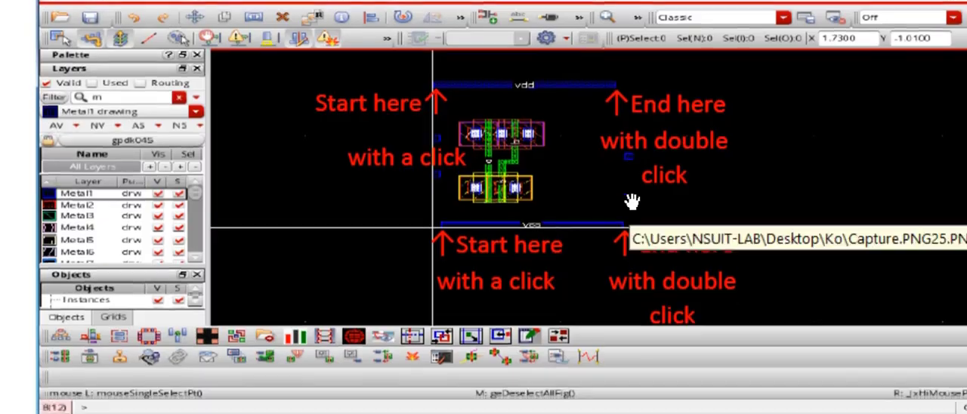
scroll(633, 201, down, 4)
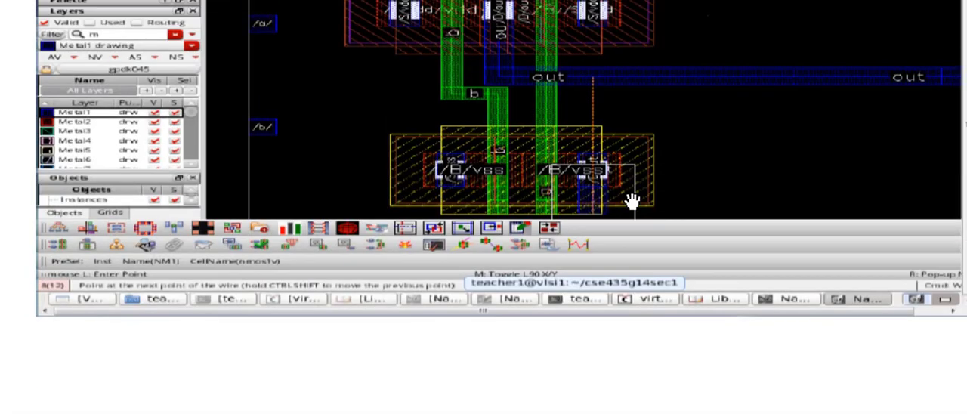
scroll(633, 200, down, 10)
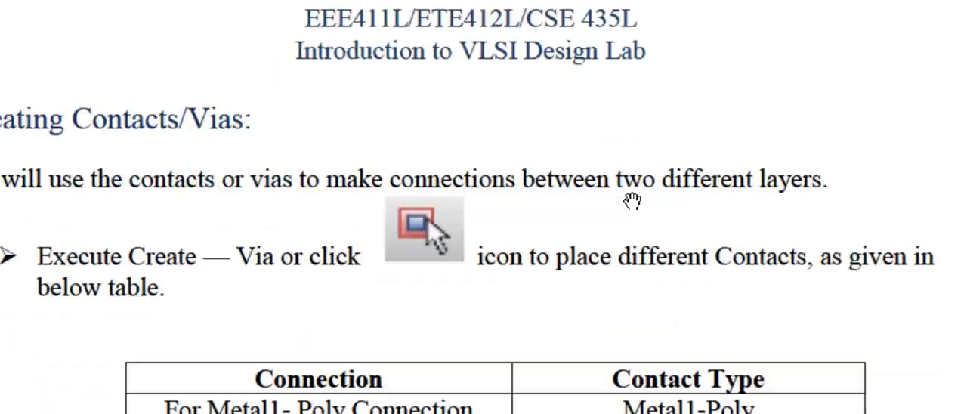
- Read the Creating Contacts/Vias section, from the contact type table and Create Via figure to the following Metal1 steps
scroll(633, 201, down, 6)
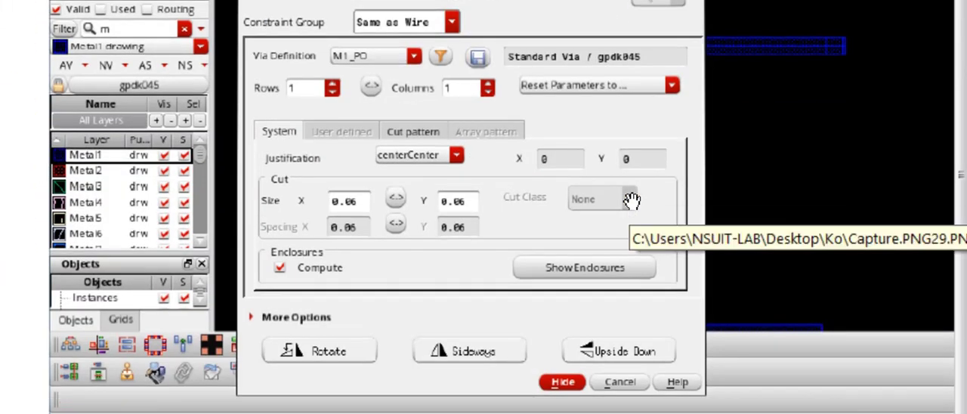
scroll(633, 201, down, 7)
scroll(633, 201, down, 1)
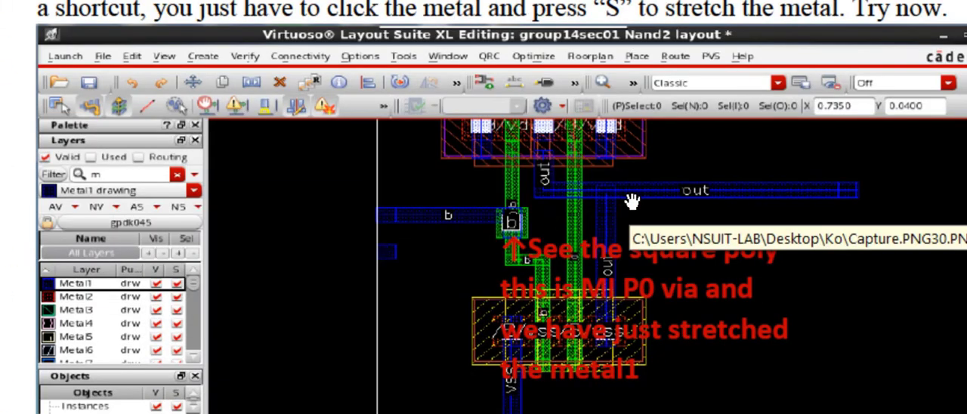
scroll(633, 201, down, 12)
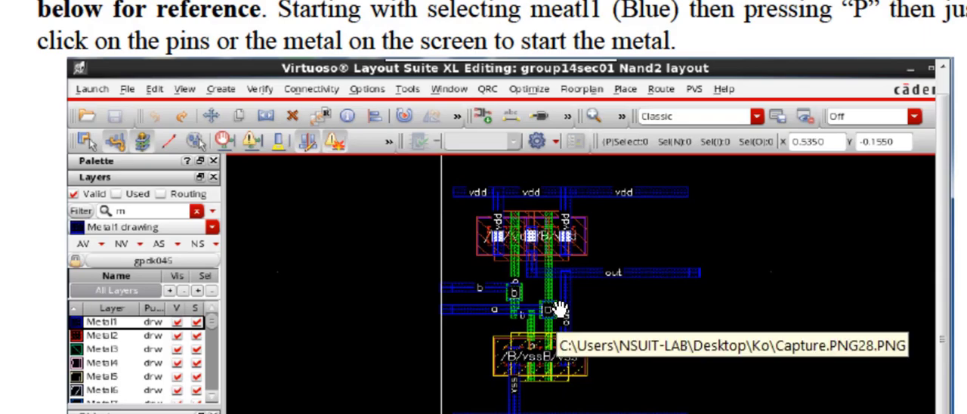
- Return to the Create Via figure and examine the via mode, M1_PO via definition, rows and columns
scroll(559, 308, up, 10)
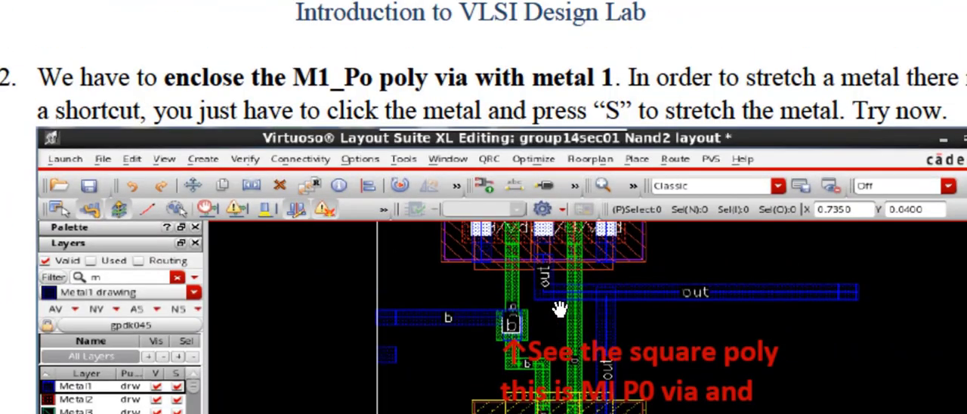
scroll(559, 308, up, 10)
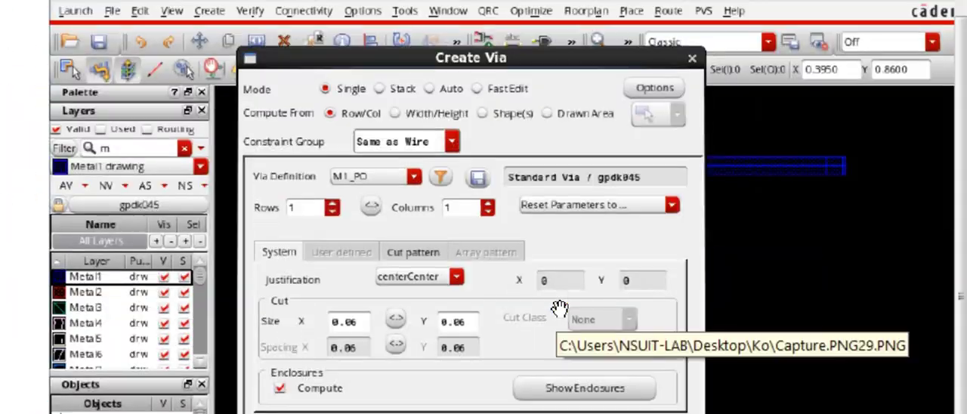
scroll(559, 308, up, 1)
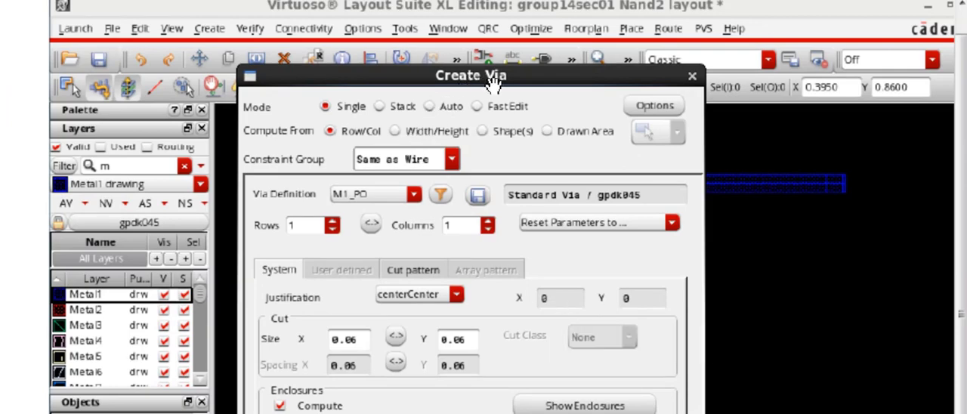
scroll(491, 82, up, 1)
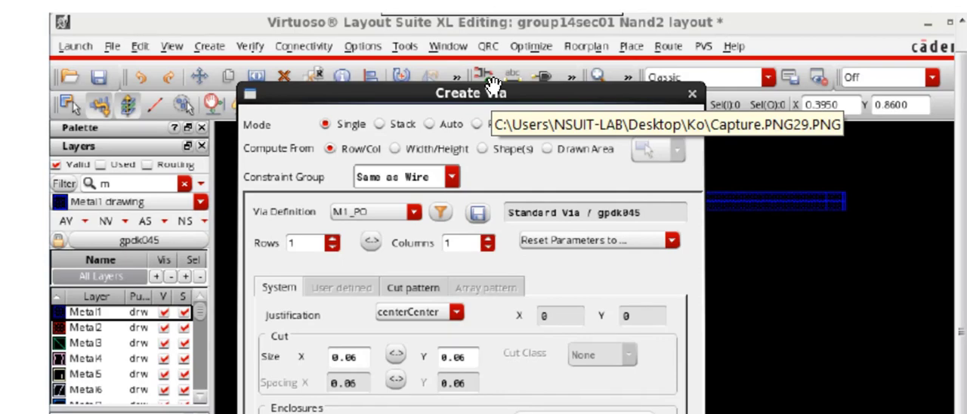
scroll(529, 125, down, 2)
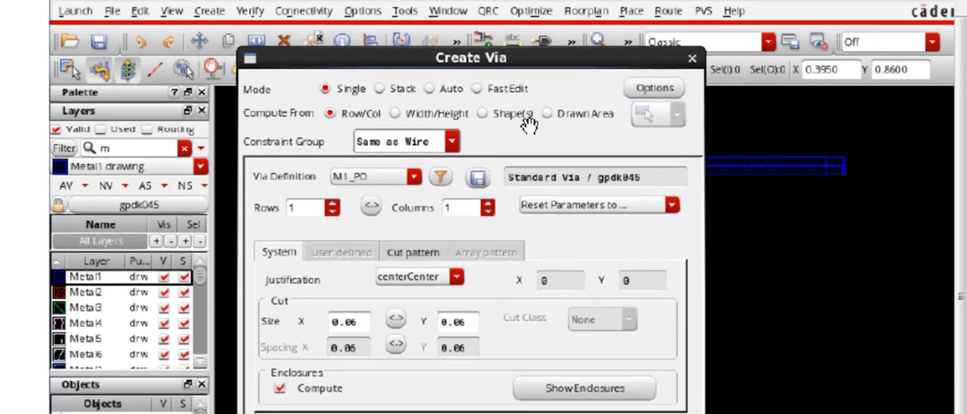
scroll(528, 125, down, 4)
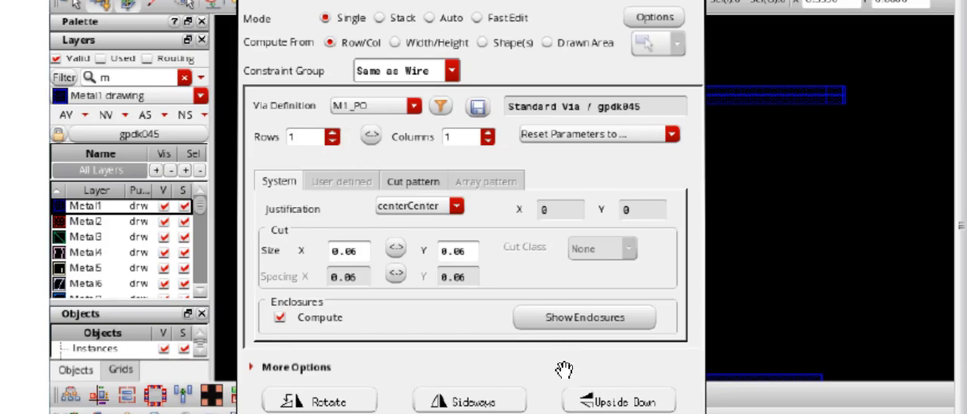
- Study manual step 2 on enclosing the M1_PO poly via by stretching Metal1, and recheck the contact type table
scroll(564, 369, down, 15)
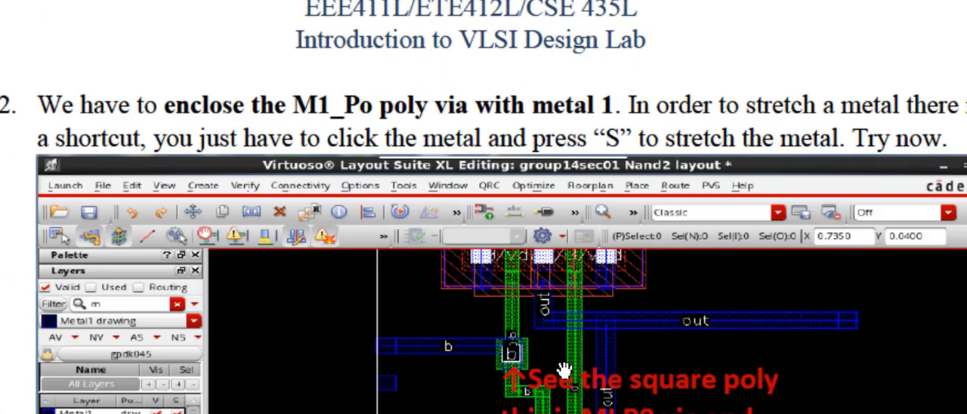
scroll(564, 370, down, 5)
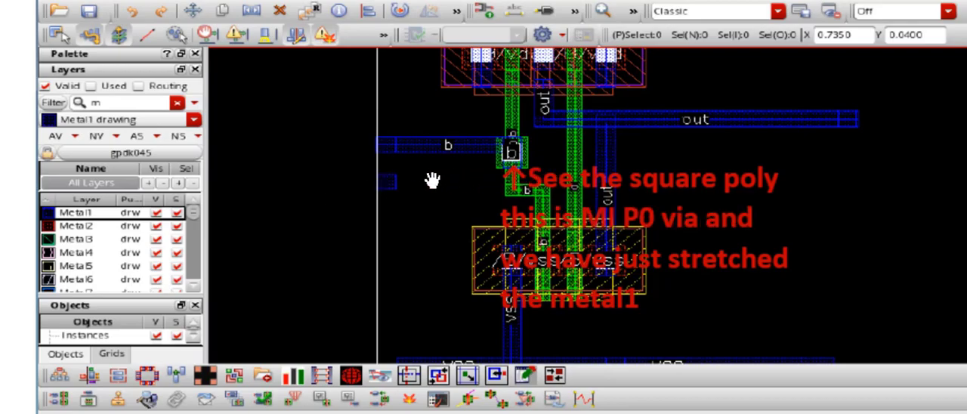
scroll(432, 182, up, 3)
scroll(428, 179, up, 15)
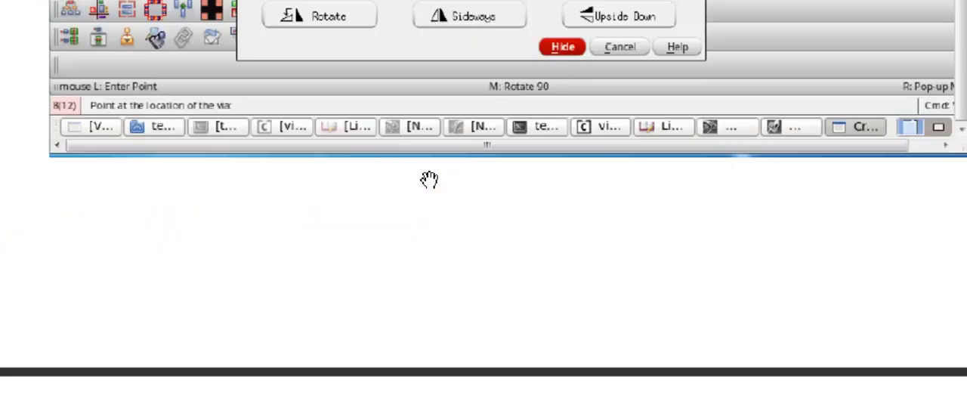
scroll(429, 179, down, 15)
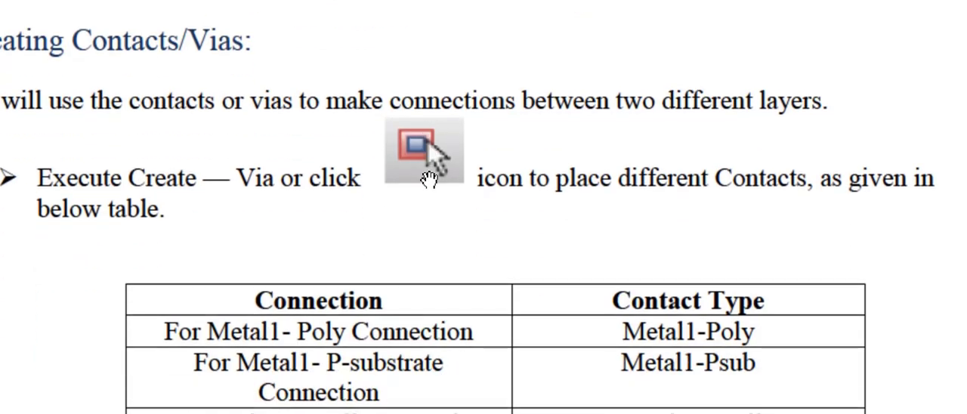
- Examine the manual's reference figure of the Nand2 layout with its vdd, vss, input and output Metal1 connections
scroll(428, 179, down, 5)
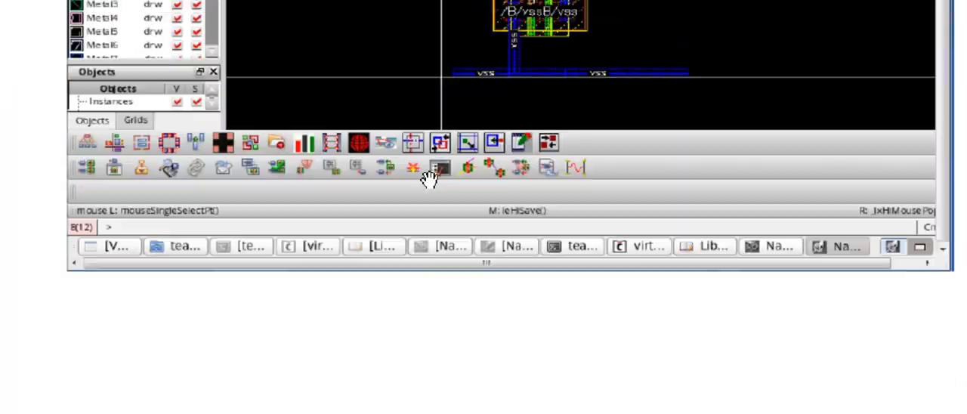
scroll(428, 179, up, 2)
scroll(428, 179, up, 5)
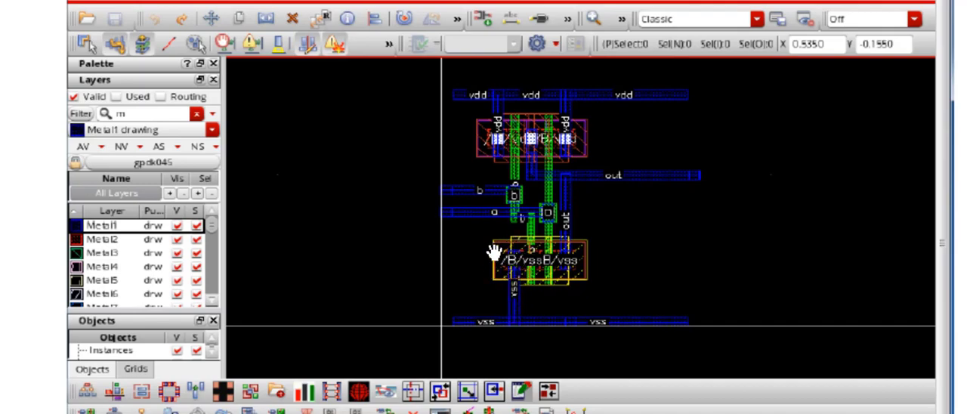
- Review manual step 4 on selecting the pMOS array for its properties, examining the pMOS and nMOS devices in its figure
scroll(493, 252, down, 1)
scroll(494, 253, down, 7)
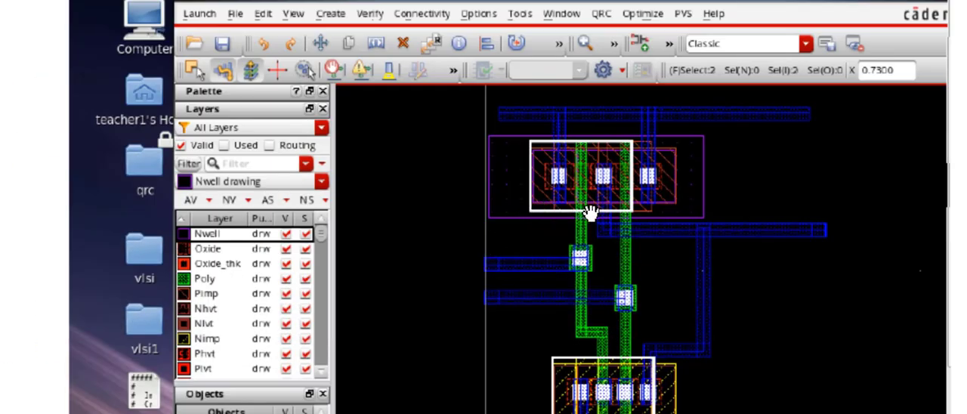
scroll(591, 211, up, 1)
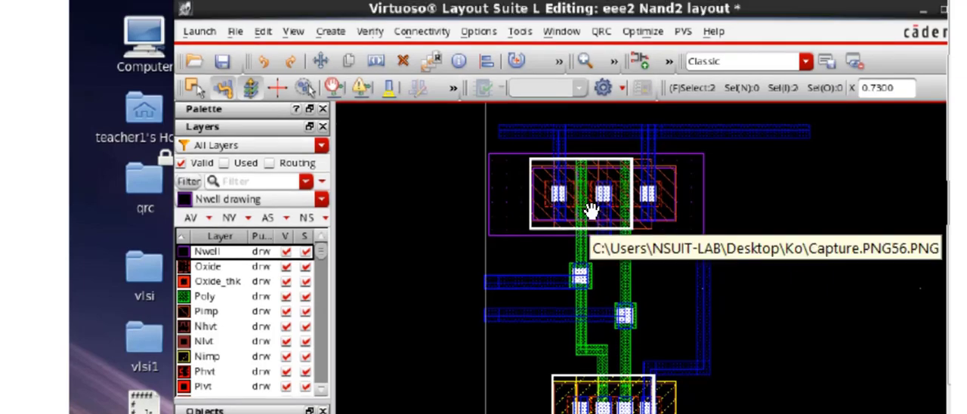
scroll(592, 210, down, 5)
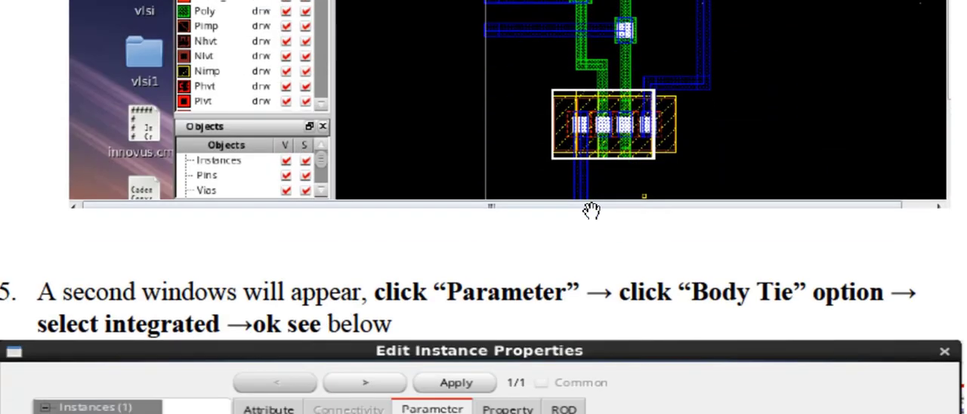
scroll(591, 211, up, 6)
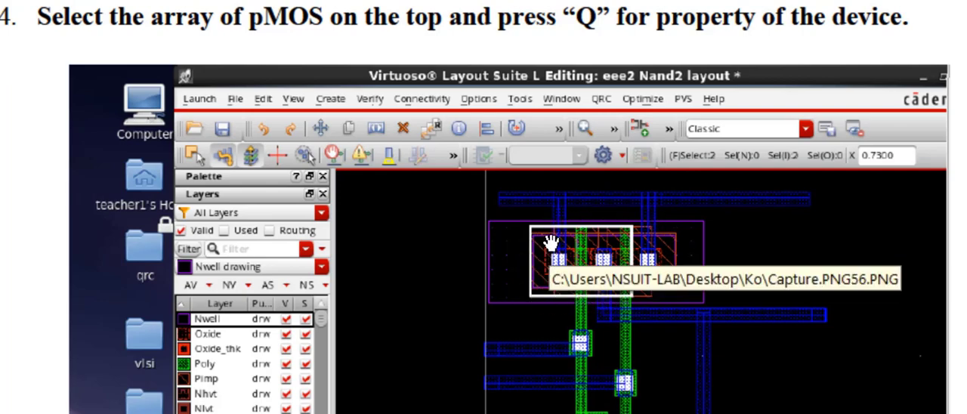
scroll(550, 241, down, 5)
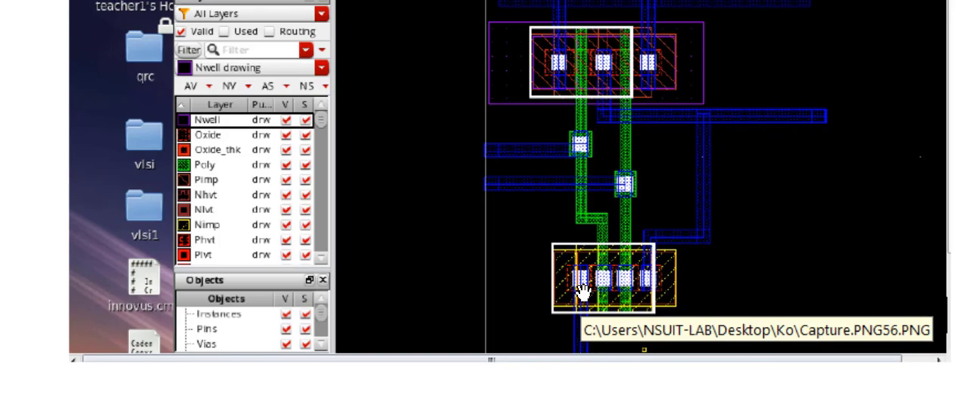
- Review the Edit Instance Properties figures on changing Bodytie Type to Integrated for the pMOS and nMOS
scroll(582, 291, down, 1)
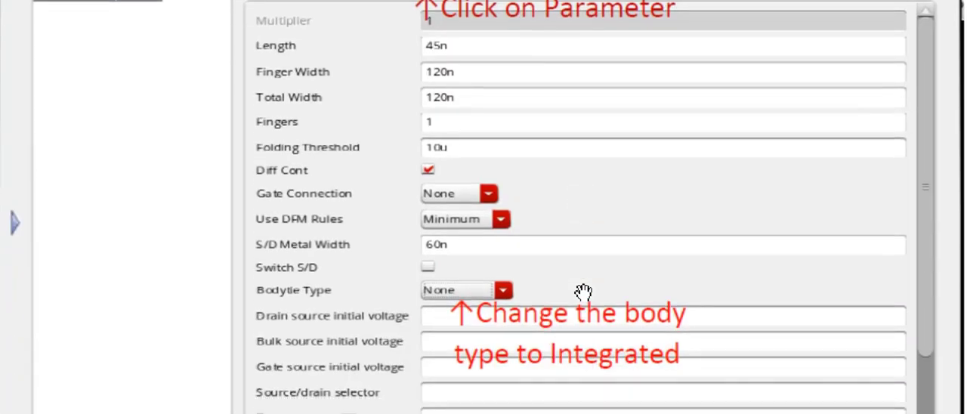
scroll(581, 291, down, 1)
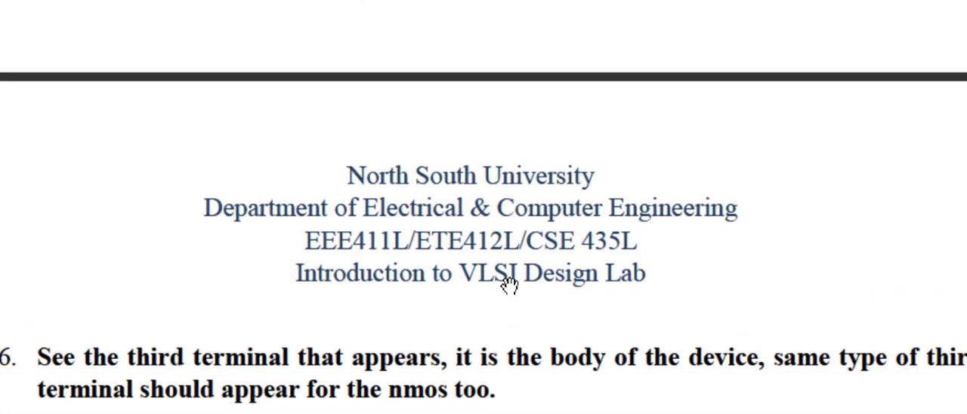
scroll(510, 284, down, 15)
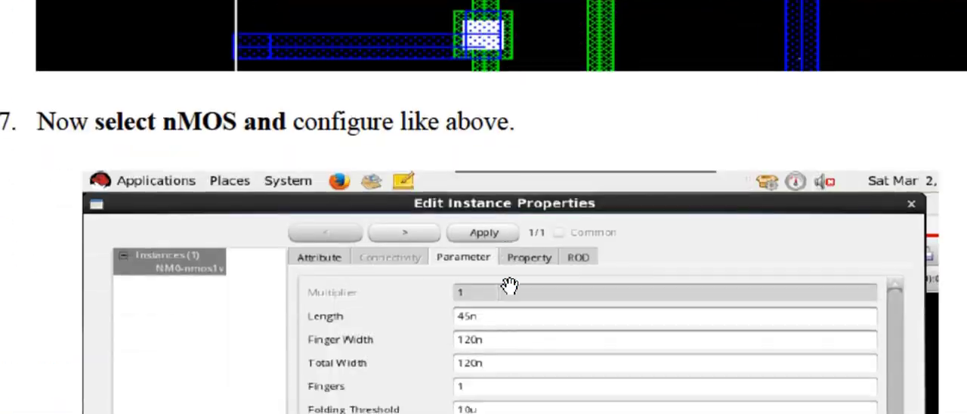
scroll(510, 284, down, 2)
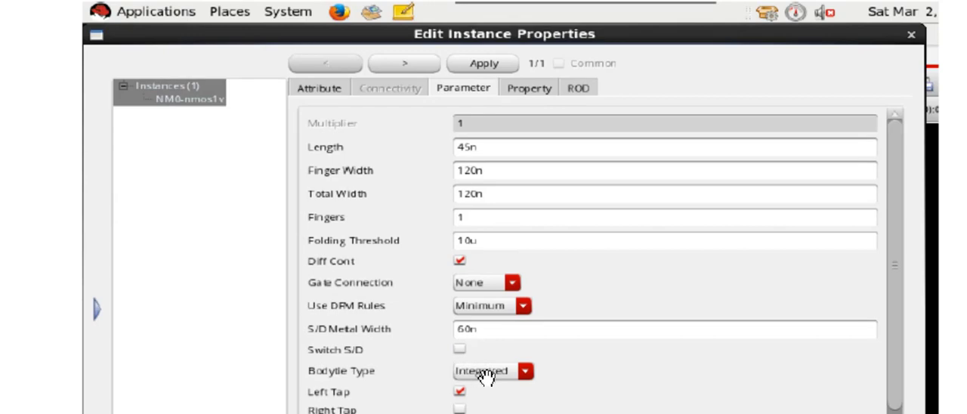
- Examine the figure of the extra pMOS body terminal enclosed by the Nwell, and recheck the nMOS configuration
scroll(500, 375, up, 2)
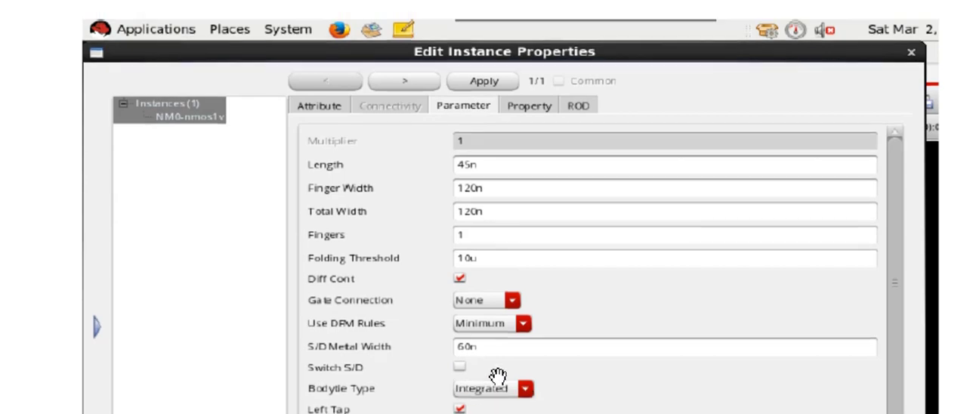
scroll(498, 375, up, 15)
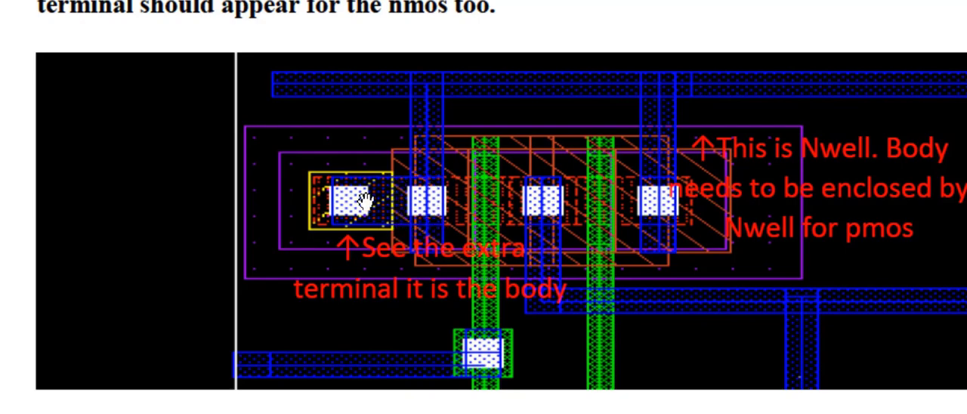
scroll(362, 200, down, 10)
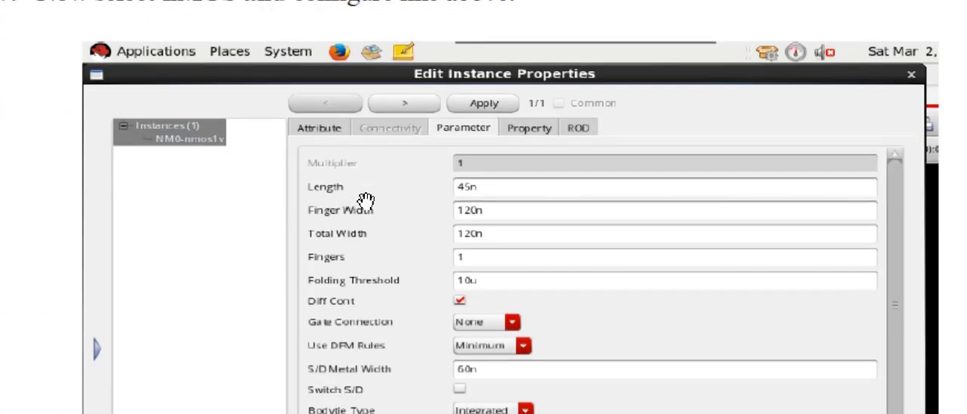
- Continue to the physical verification section and study step 1 on running LVS for the Nand2 layout
scroll(364, 199, down, 15)
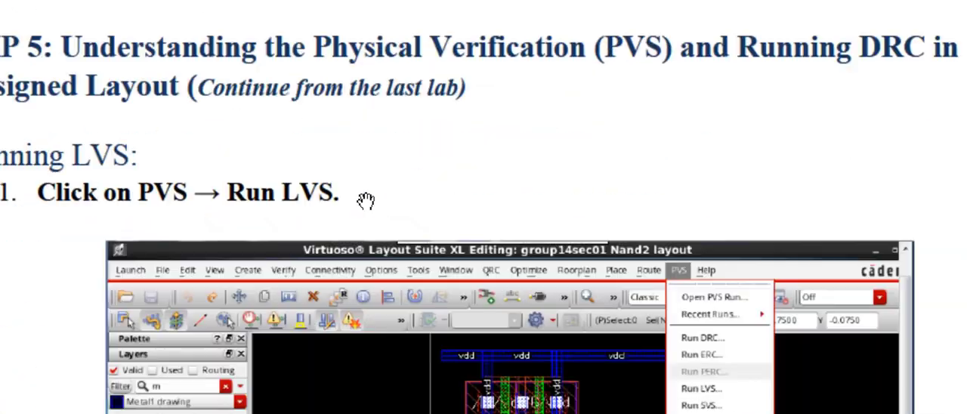
scroll(365, 201, down, 10)
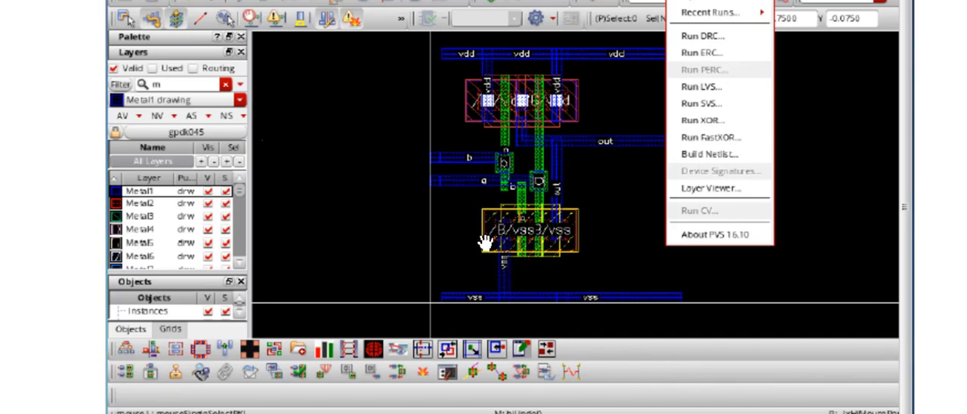
scroll(462, 246, up, 1)
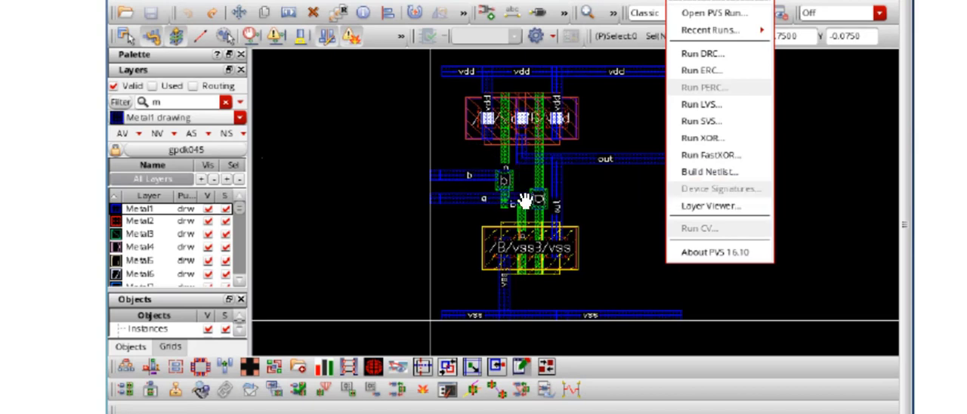
scroll(511, 204, down, 10)
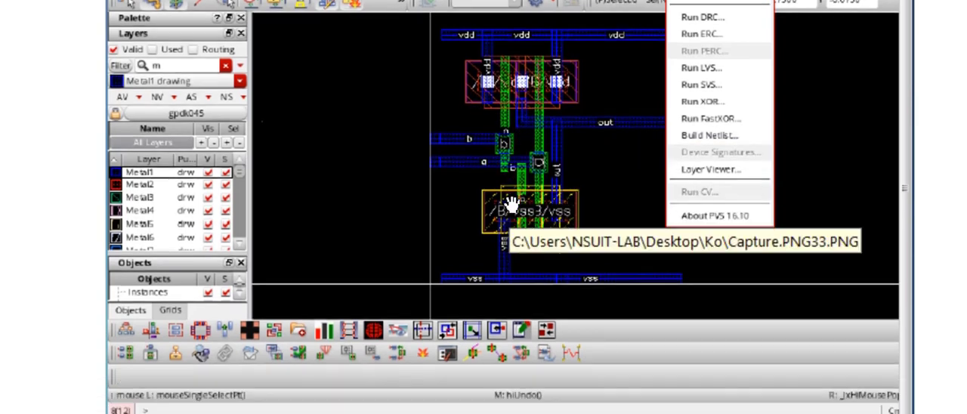
- Skim the LVS Run Submission Form steps, covering the Geometry+Text pin conversion, the flat extraction run option and the Yes confirmations
scroll(511, 204, down, 15)
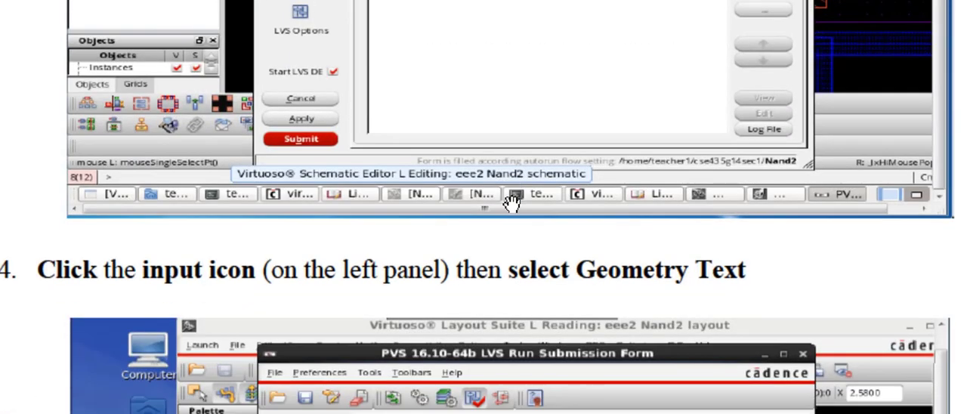
scroll(511, 204, down, 15)
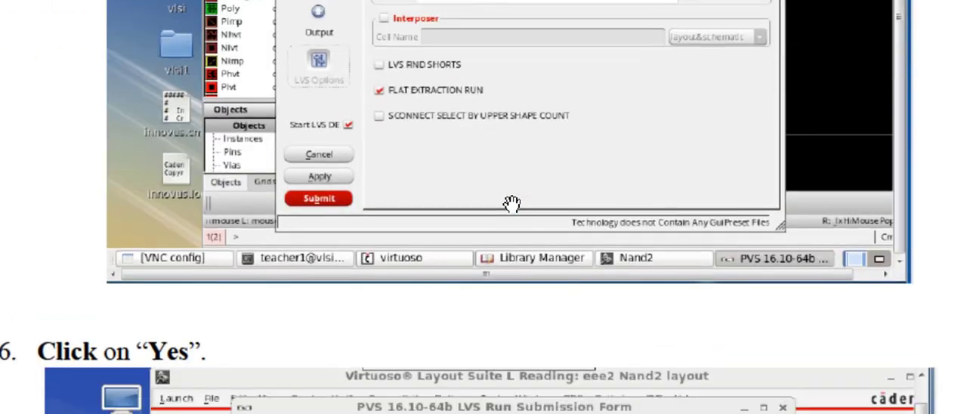
scroll(511, 204, down, 15)
scroll(511, 204, up, 3)
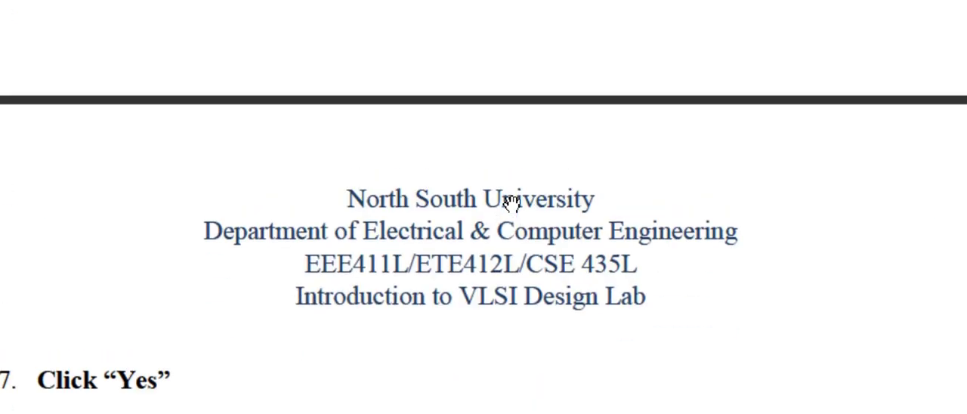
scroll(512, 203, down, 15)
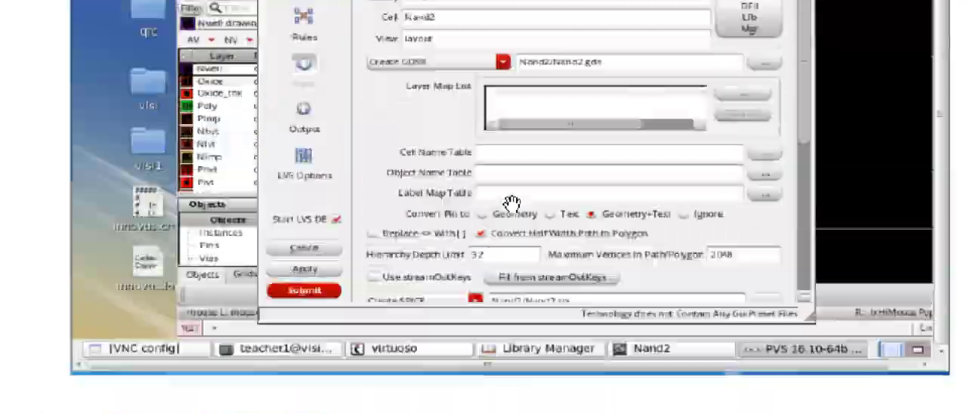
- Return to step 6 of the manual and examine the extra body terminal inside the pMOS Nwell, continuing to the nMOS configuration
scroll(511, 204, up, 20)
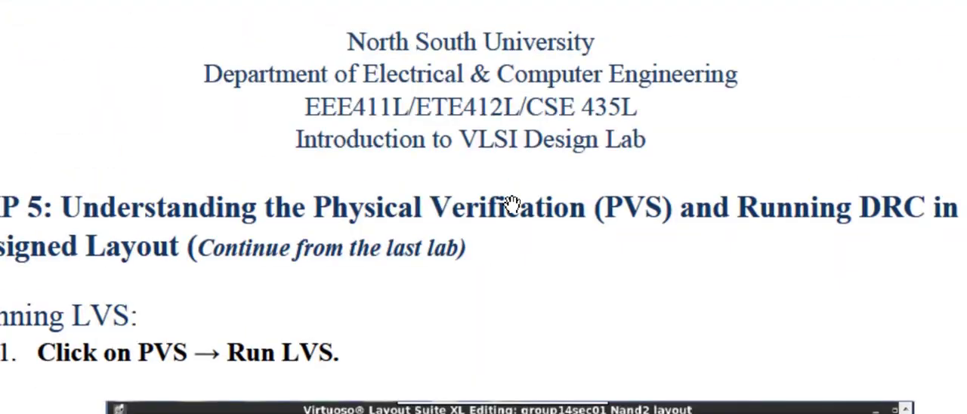
scroll(511, 204, up, 15)
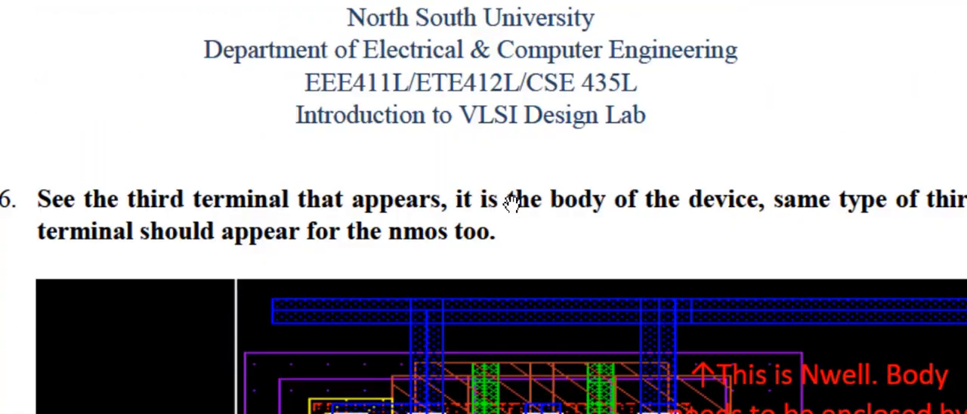
scroll(512, 203, down, 3)
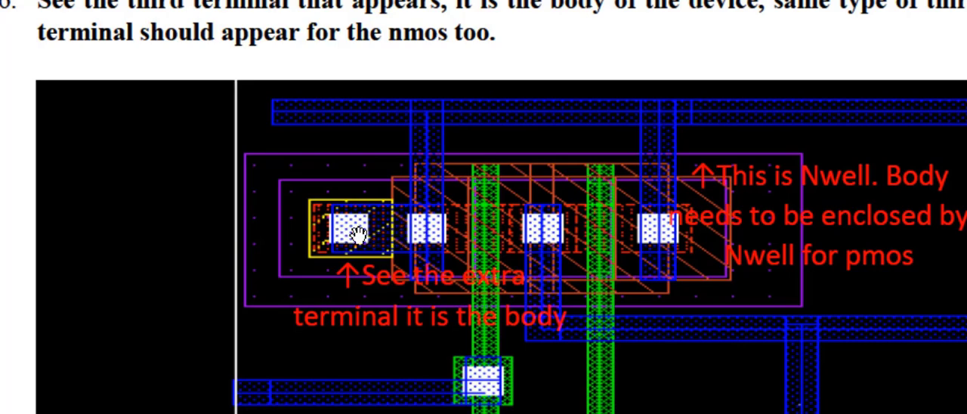
scroll(354, 234, down, 10)
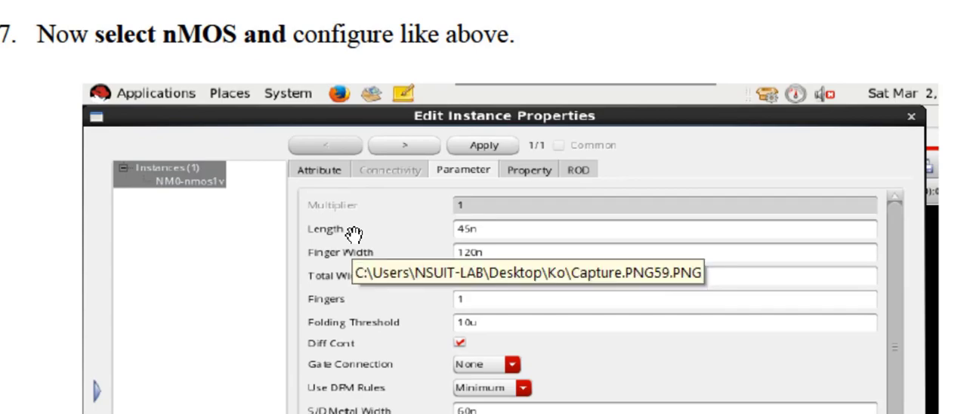
- Revisit step 1 on running LVS for the Nand2 layout and continue to the Run Data figure with its run directory
scroll(354, 234, down, 5)
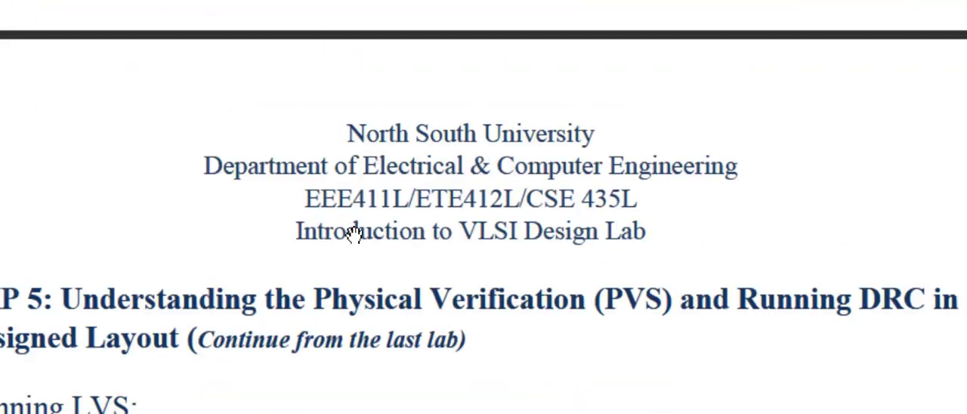
scroll(354, 235, down, 5)
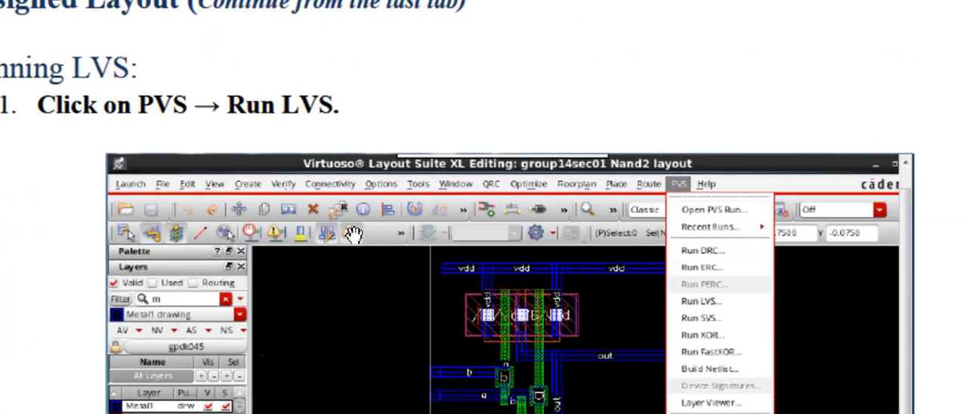
scroll(354, 234, down, 1)
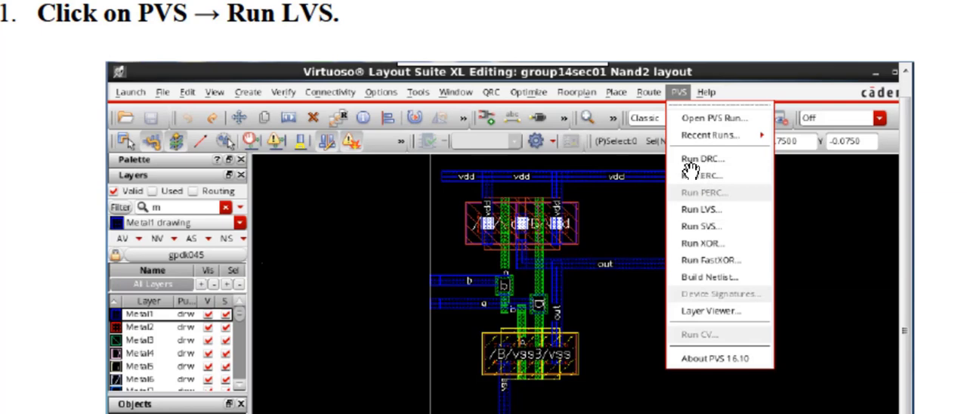
scroll(696, 170, down, 1)
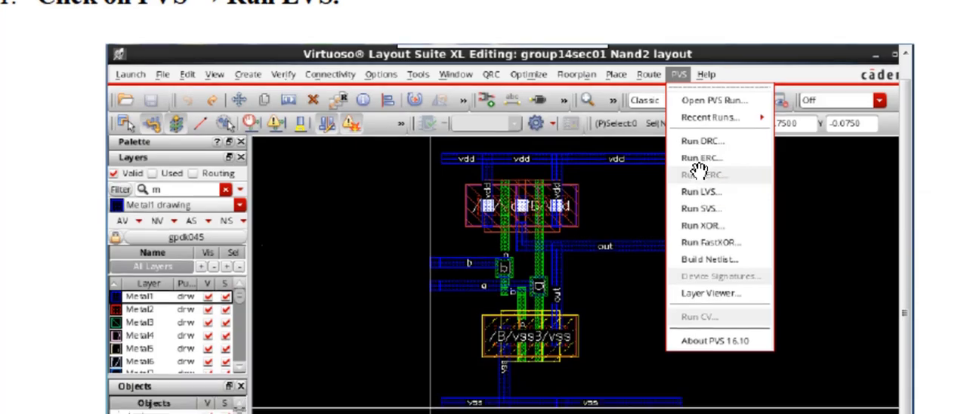
scroll(698, 171, down, 10)
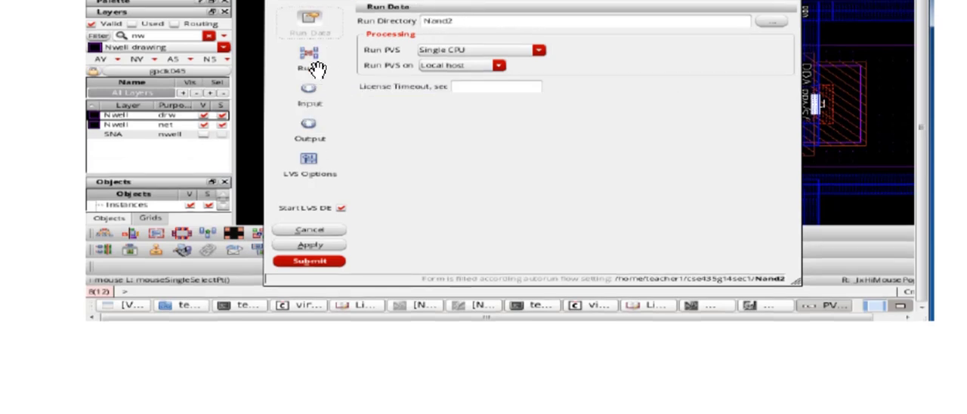
- Study step 3 on the LVS rules setup, covering the pvtech.lib mapping file, the gpdk045_pvs technology and the default rule set
click(317, 70)
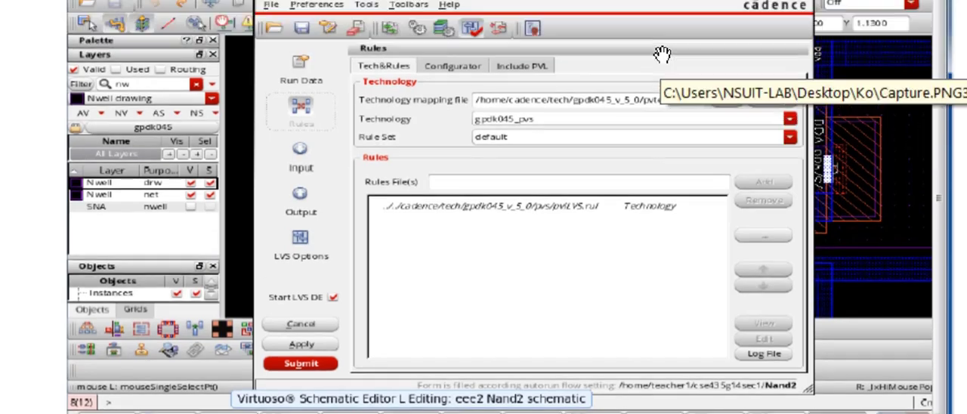
scroll(662, 54, up, 5)
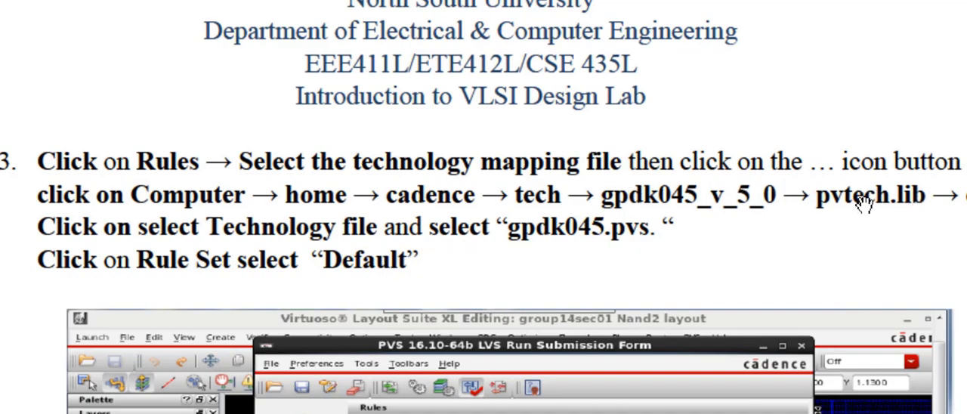
scroll(864, 198, down, 3)
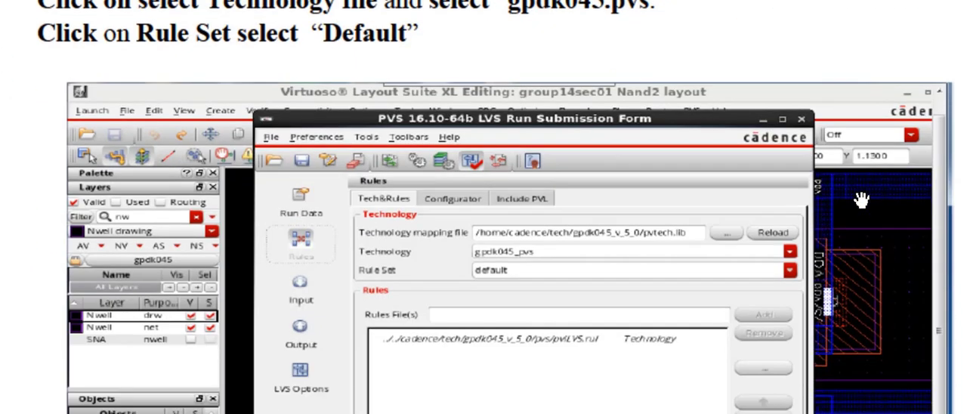
scroll(659, 248, down, 1)
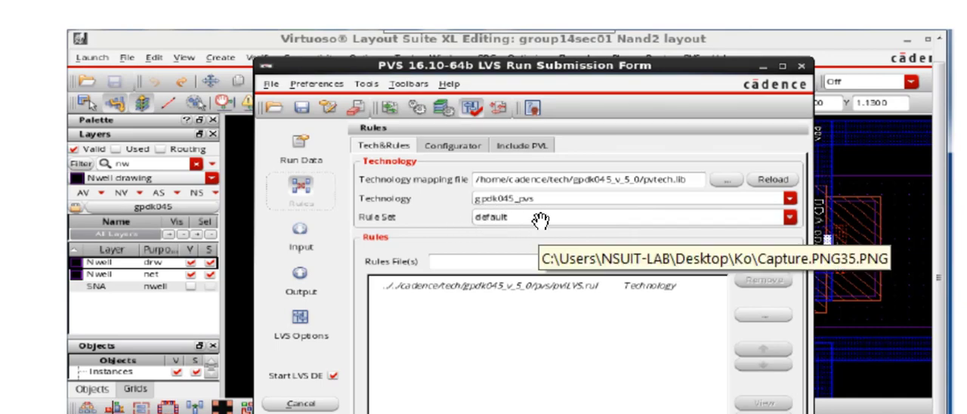
scroll(540, 219, down, 1)
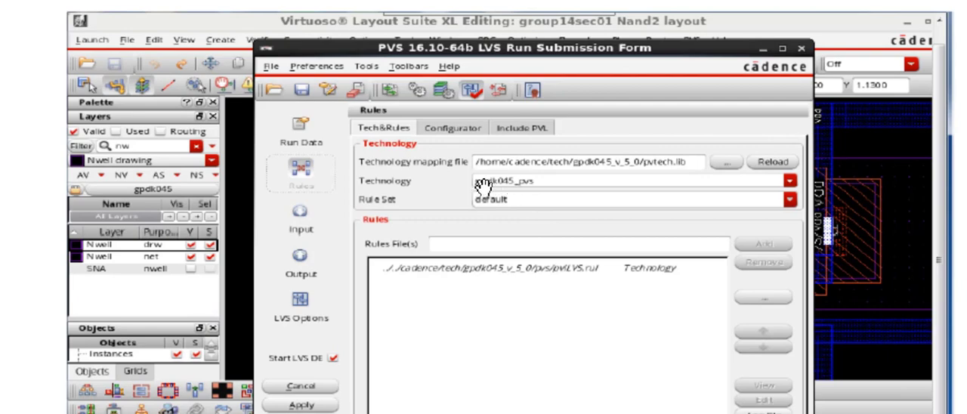
scroll(482, 185, down, 4)
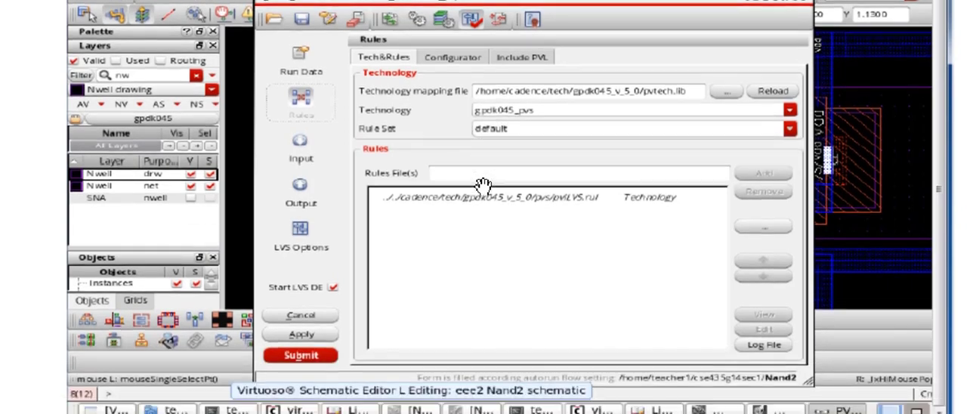
- Recheck the rules instructions and examine the step 4 Input figure on converting pins to Geometry+Text
scroll(306, 160, down, 15)
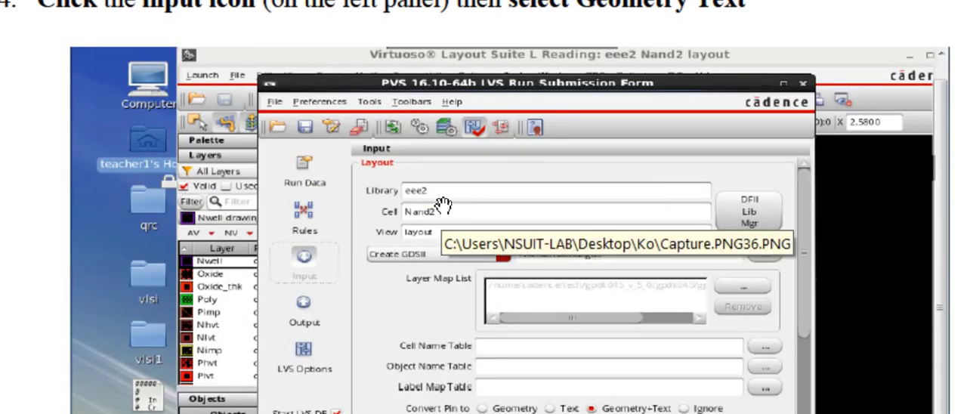
scroll(455, 189, down, 10)
scroll(443, 206, up, 15)
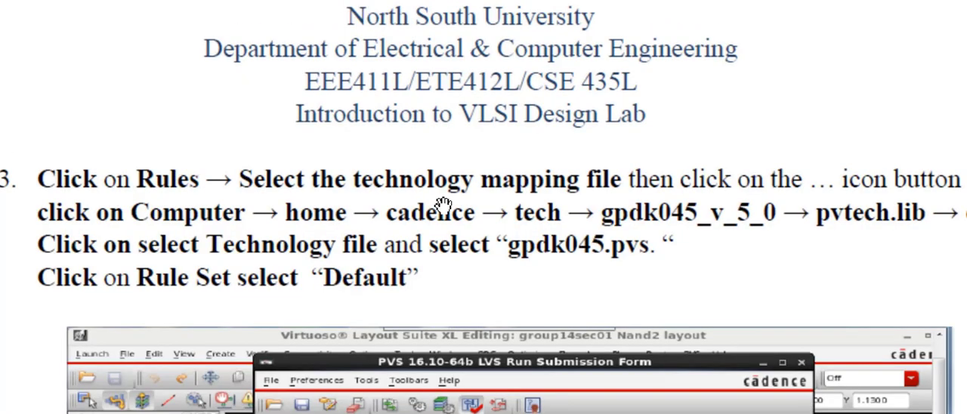
scroll(444, 205, down, 10)
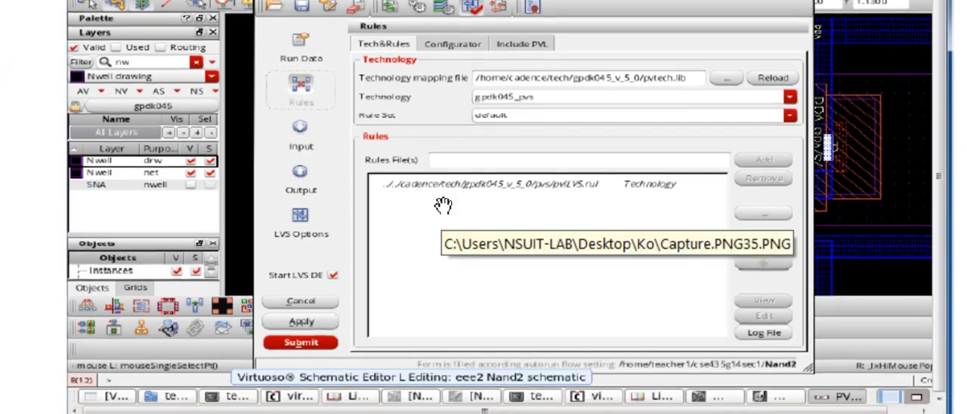
scroll(444, 205, down, 10)
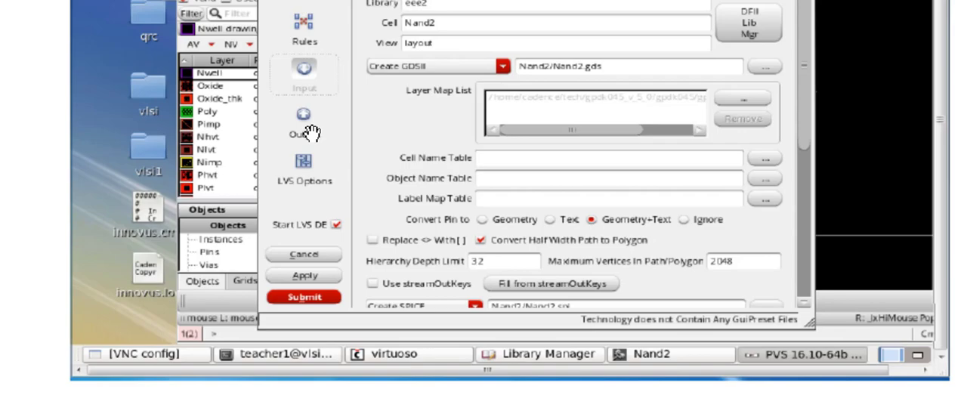
- Examine the LVS Options figure on enabling Flat Extraction Run under the extract options
scroll(312, 134, down, 4)
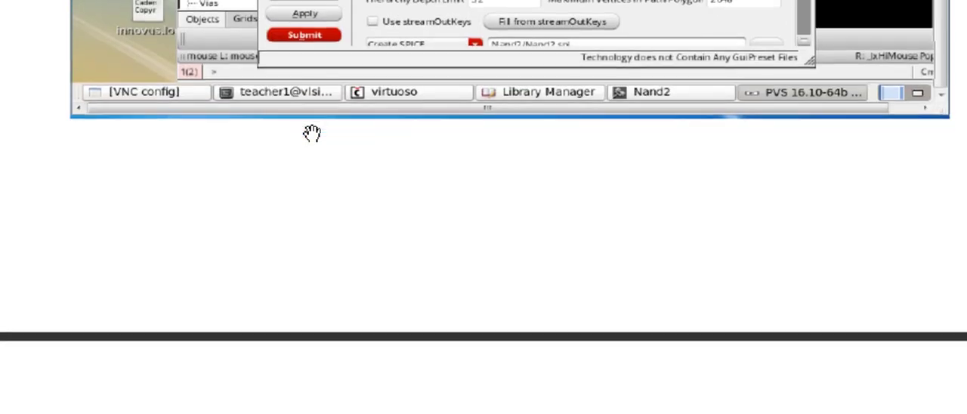
scroll(312, 133, down, 9)
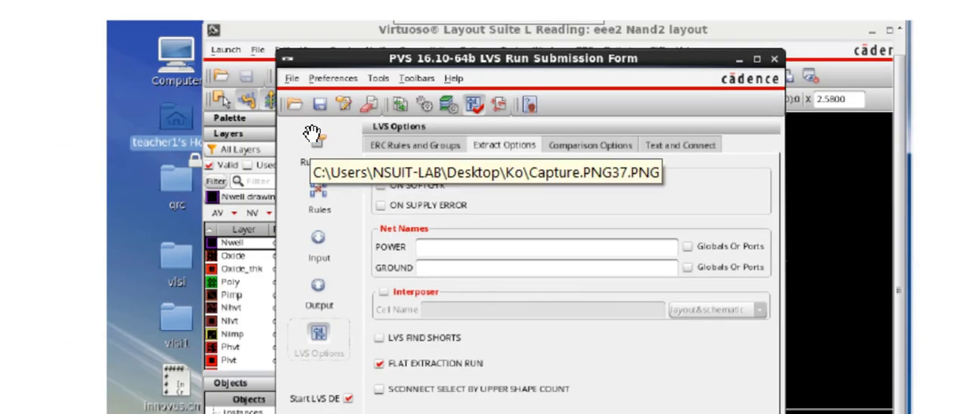
scroll(312, 133, down, 1)
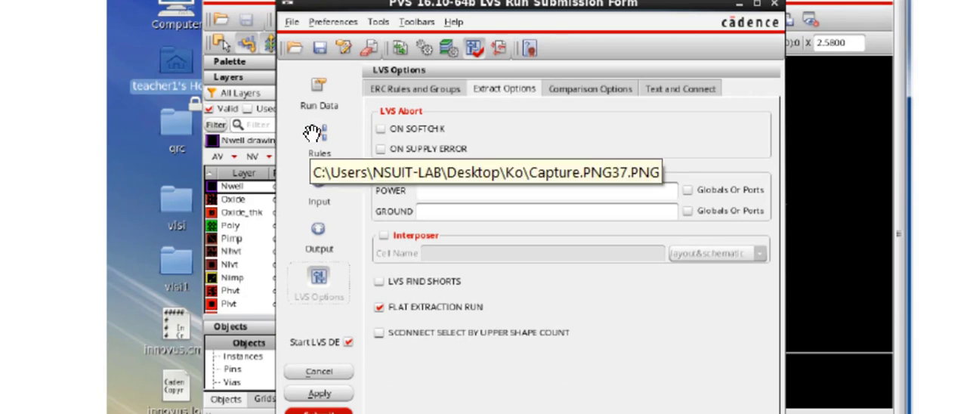
scroll(311, 133, down, 1)
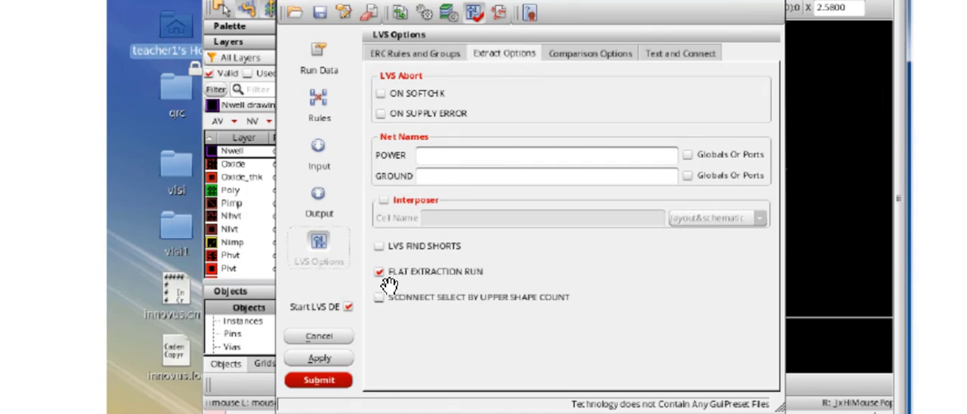
scroll(387, 279, down, 5)
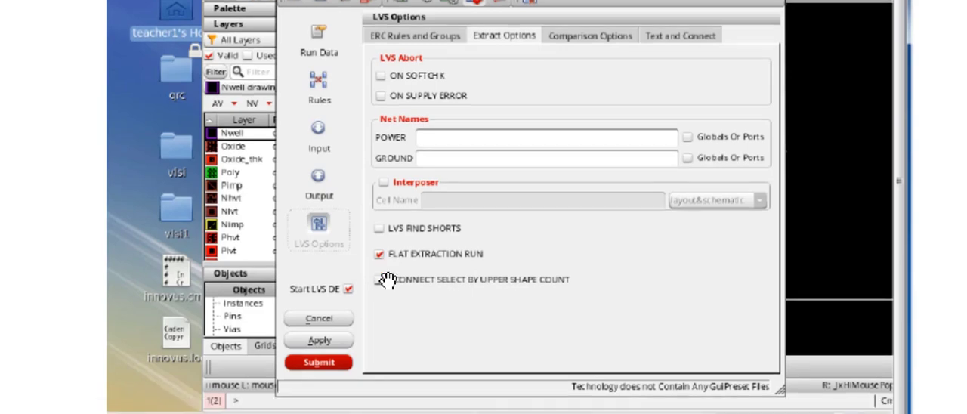
- Review step 6 and the following figure on submitting the LVS run and agreeing to overwrite the Nand2 run directory
scroll(387, 279, down, 10)
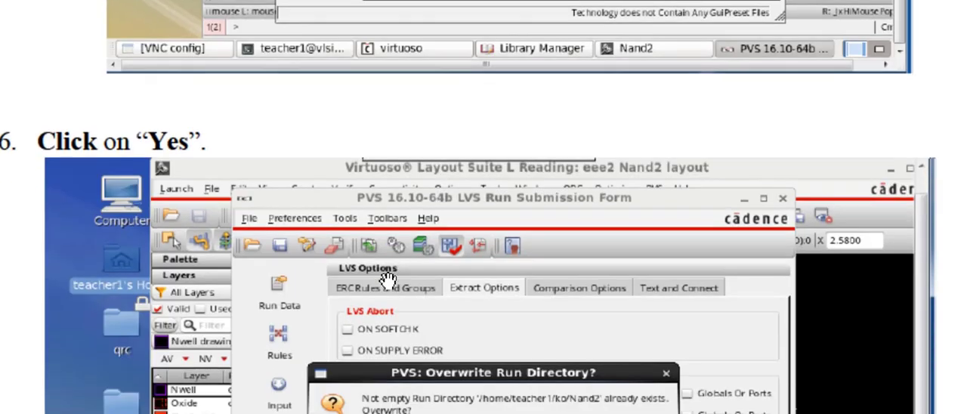
scroll(388, 281, down, 2)
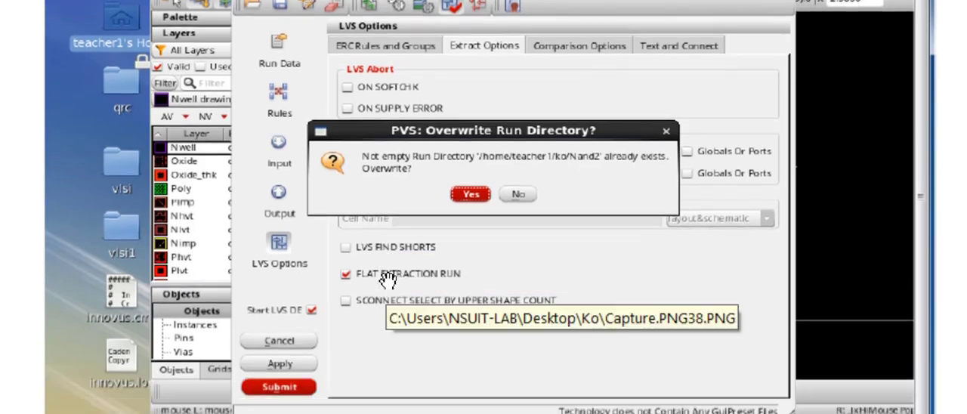
scroll(387, 281, down, 2)
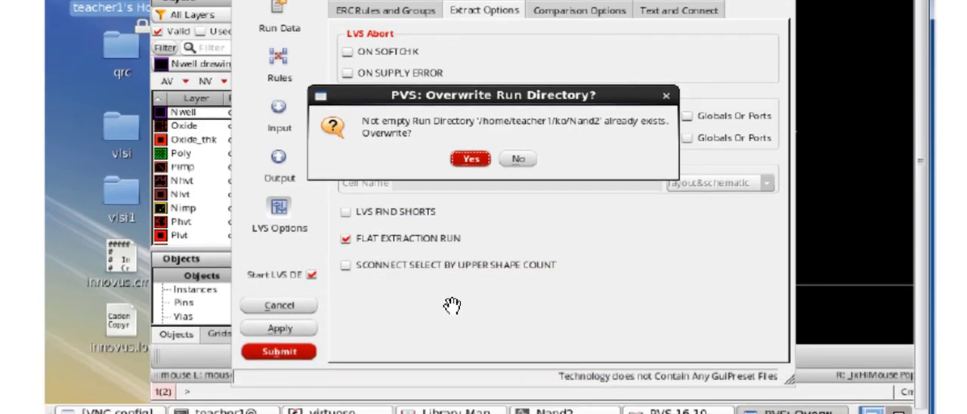
scroll(452, 305, down, 10)
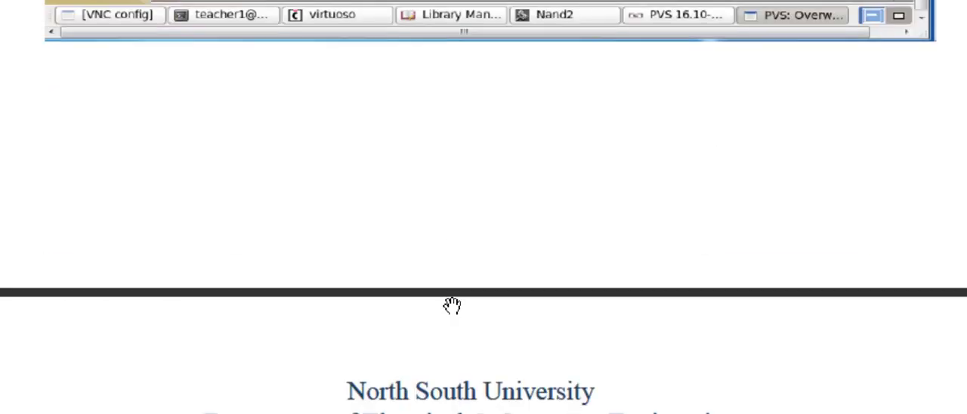
scroll(451, 305, down, 3)
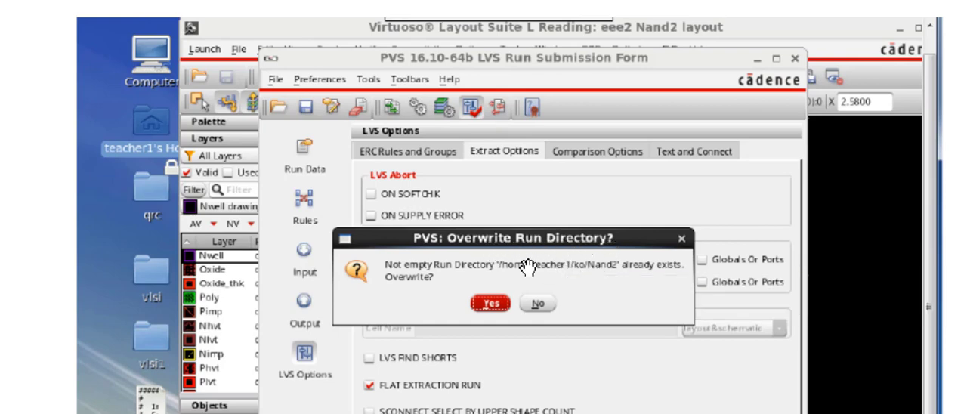
scroll(528, 267, down, 4)
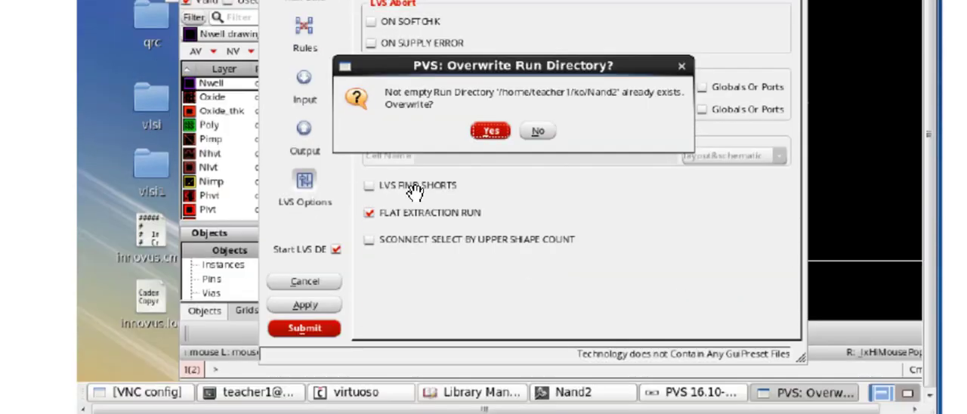
scroll(319, 391, down, 4)
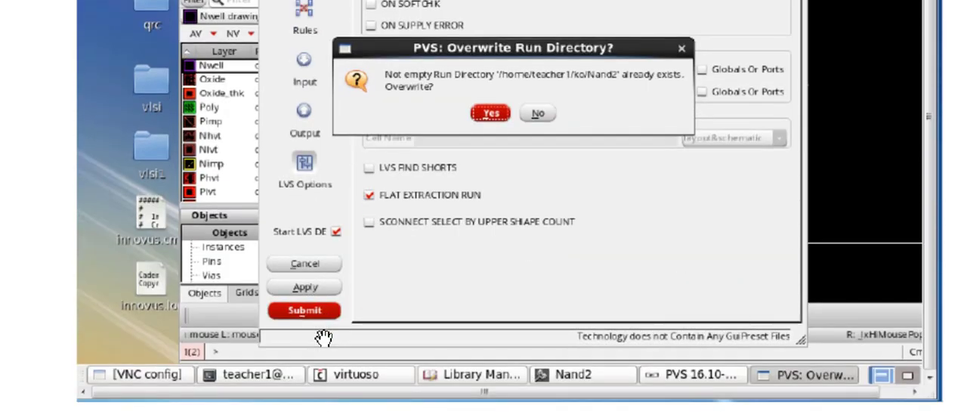
- Read steps 9 and 10 on interpreting the LVS run status and the LVS Debug Environment comparison for Nand2
scroll(323, 338, down, 8)
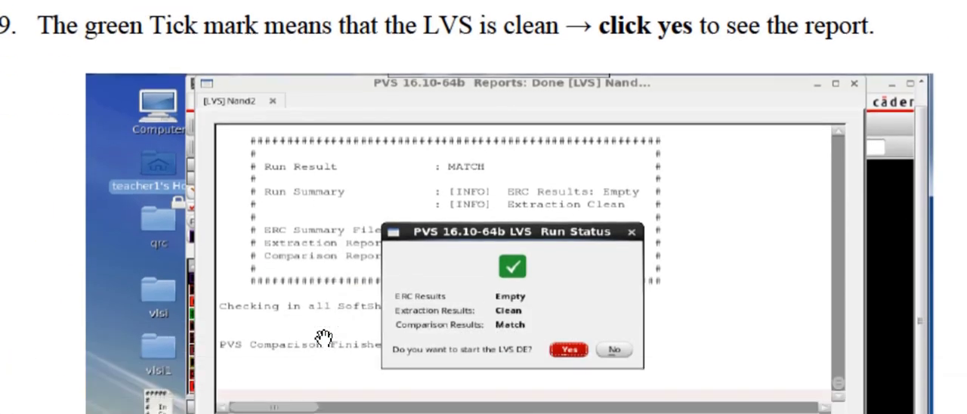
scroll(323, 337, down, 1)
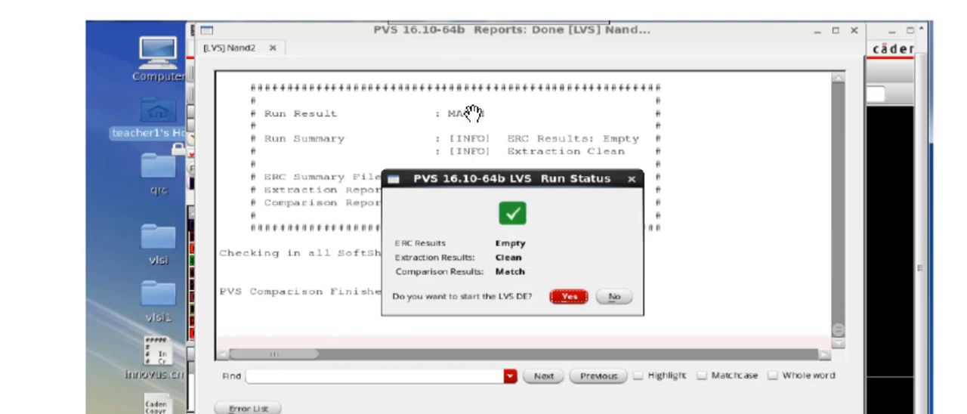
scroll(527, 275, down, 10)
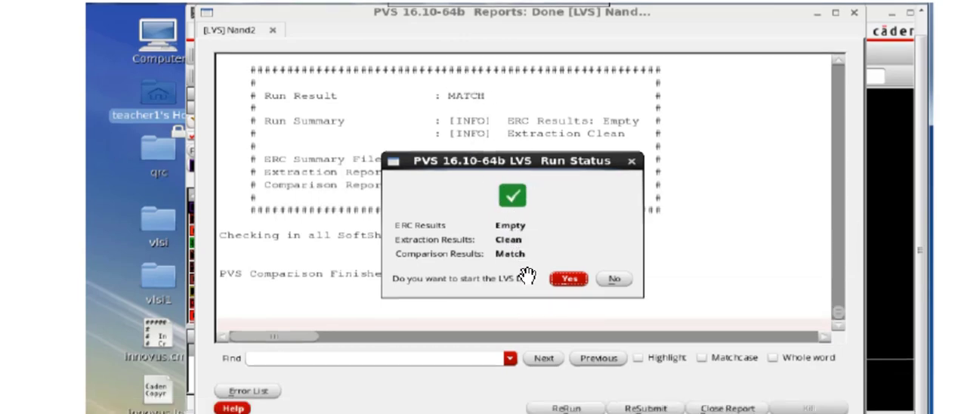
scroll(527, 274, down, 1)
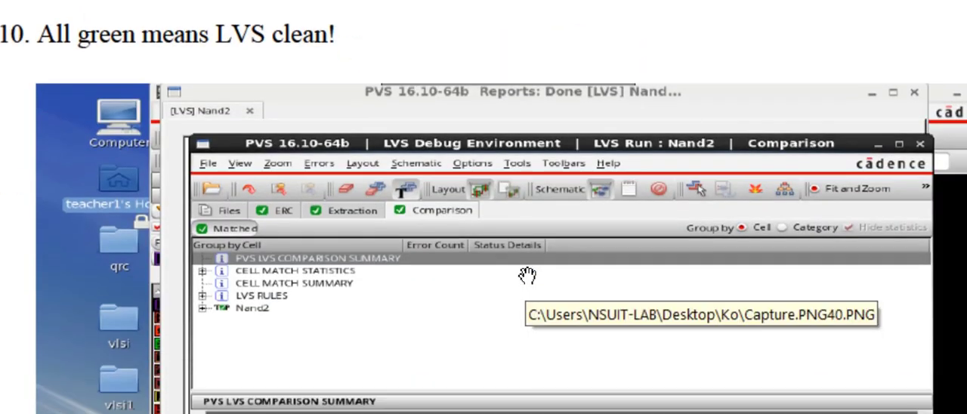
scroll(527, 275, down, 2)
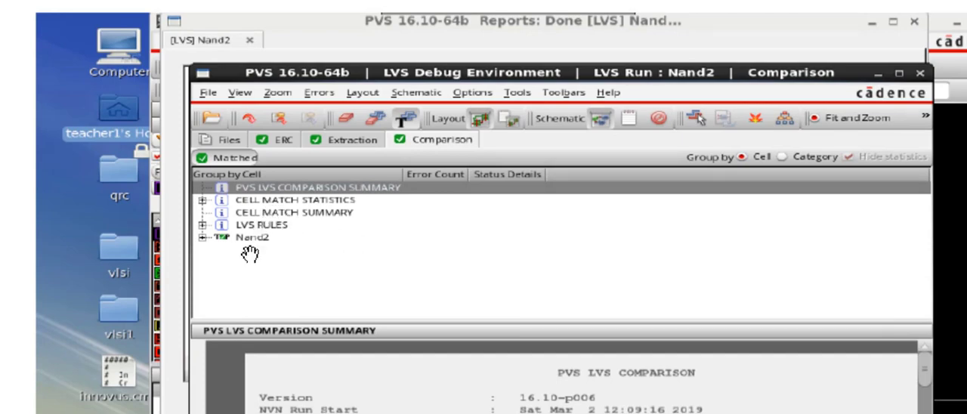
- Review step 1 of the Running DRC section on launching Run DRC and the figure of the DRC Run Submission Form's run data
scroll(250, 254, down, 12)
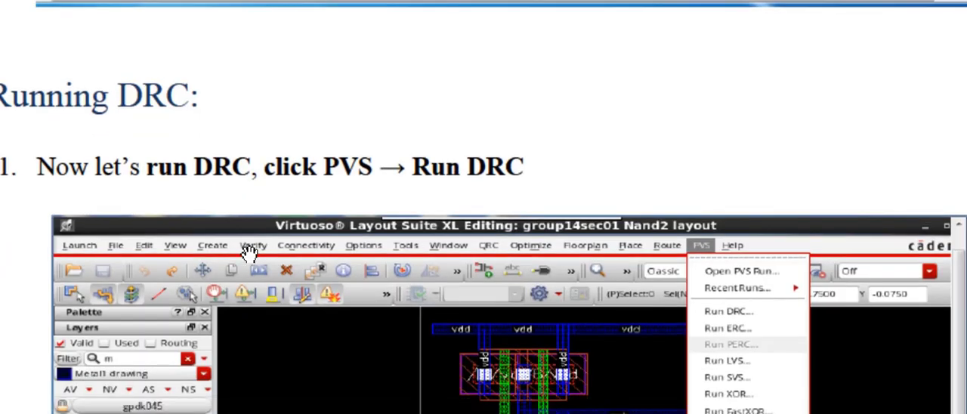
scroll(250, 254, down, 6)
scroll(248, 254, up, 1)
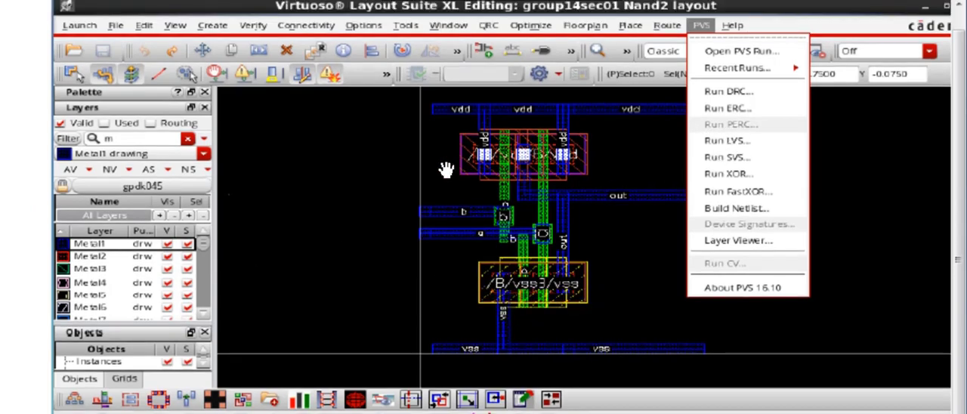
scroll(446, 166, down, 8)
scroll(447, 166, down, 18)
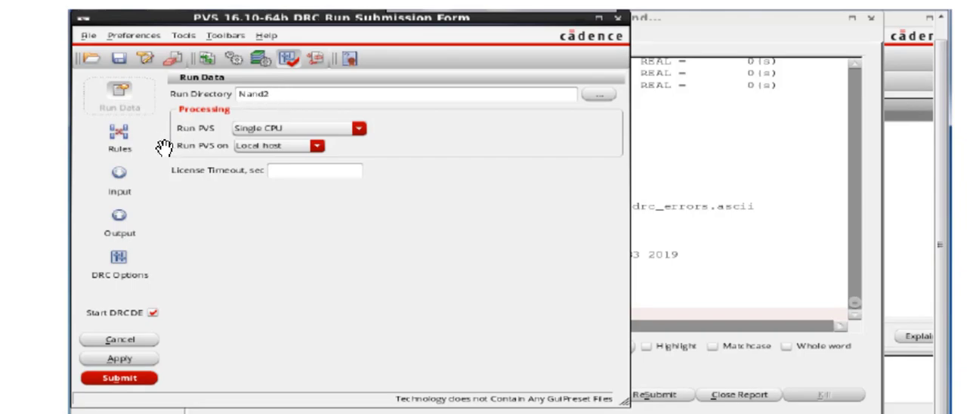
- Examine the DRC form's Rules figure for the technology mapping file, gpdk045_pvs technology and default rule set, and how the run is submitted
scroll(155, 147, down, 10)
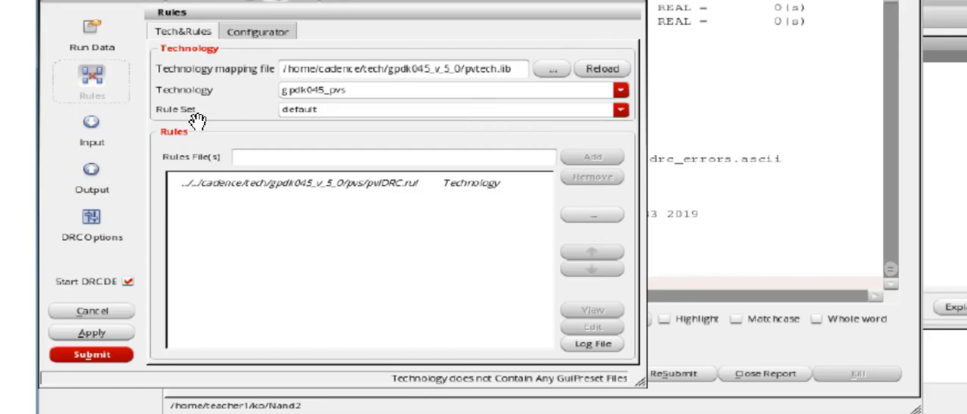
scroll(107, 145, down, 10)
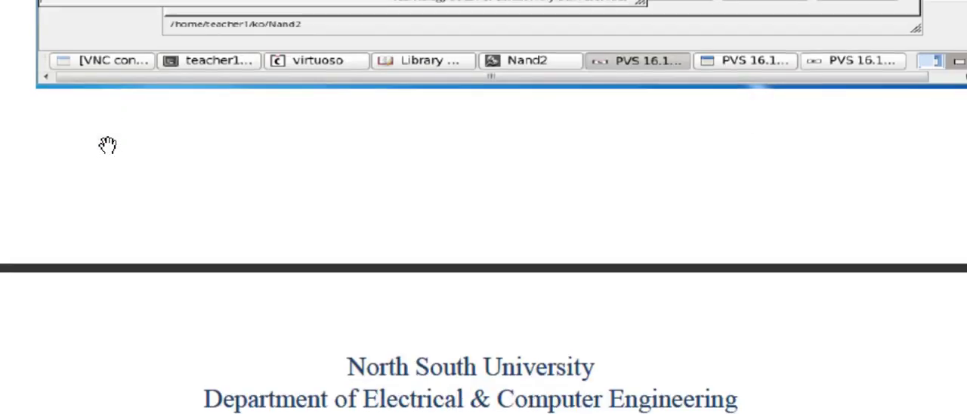
scroll(107, 145, up, 10)
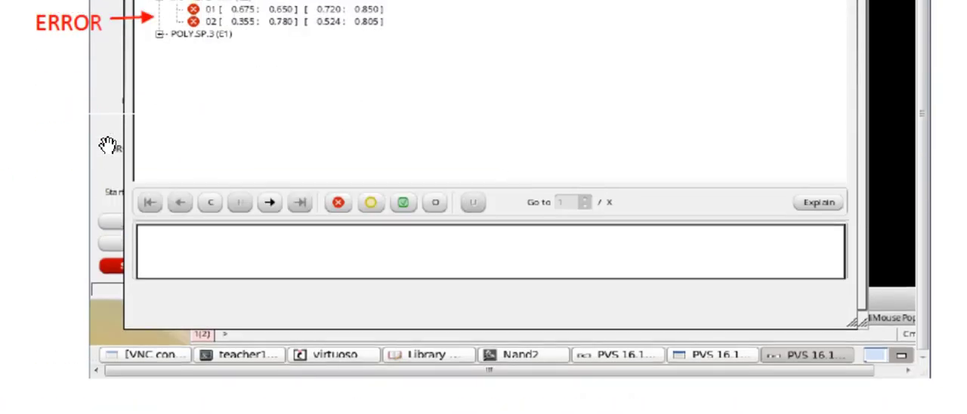
scroll(107, 145, up, 10)
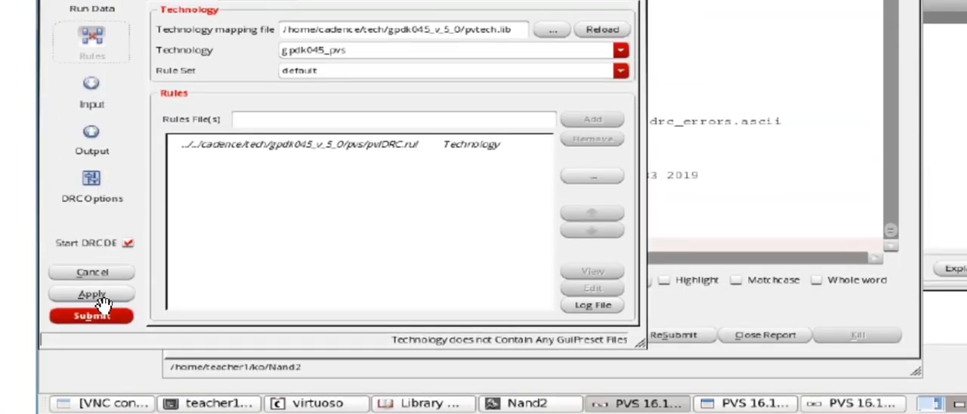
scroll(101, 301, down, 10)
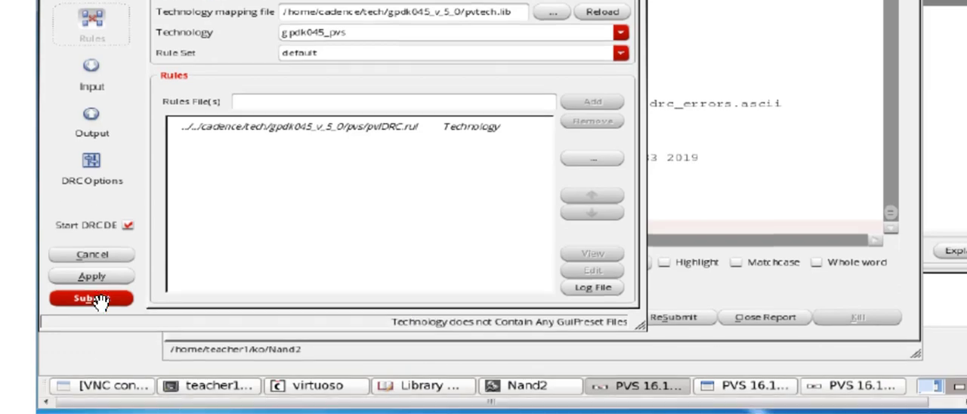
- Examine the DRC error list figure, the explanation of the Metal1 spacing error, and the close-up and full Nand2 layout figures marking it
scroll(101, 300, up, 2)
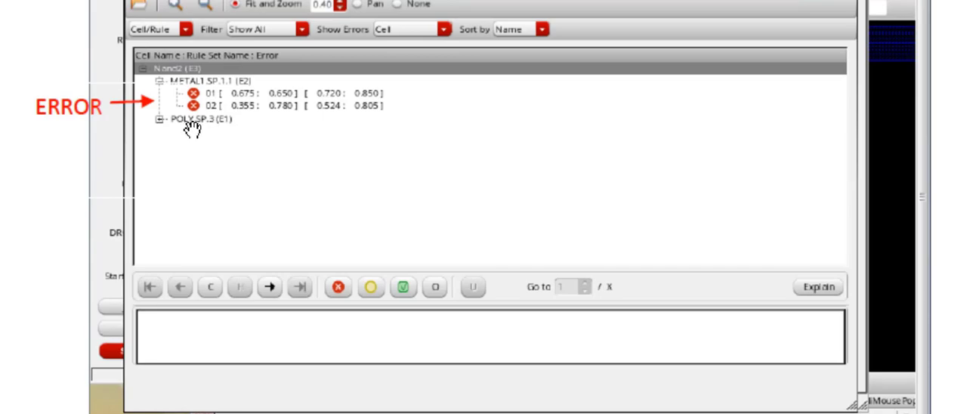
scroll(193, 128, down, 10)
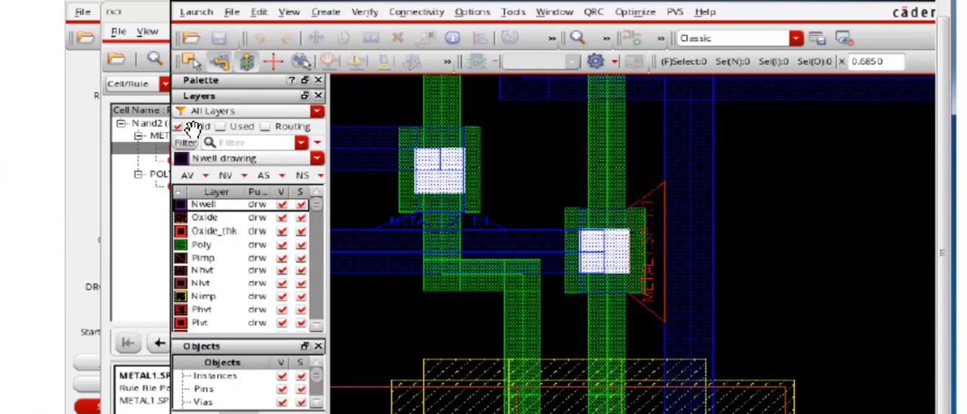
scroll(193, 129, down, 2)
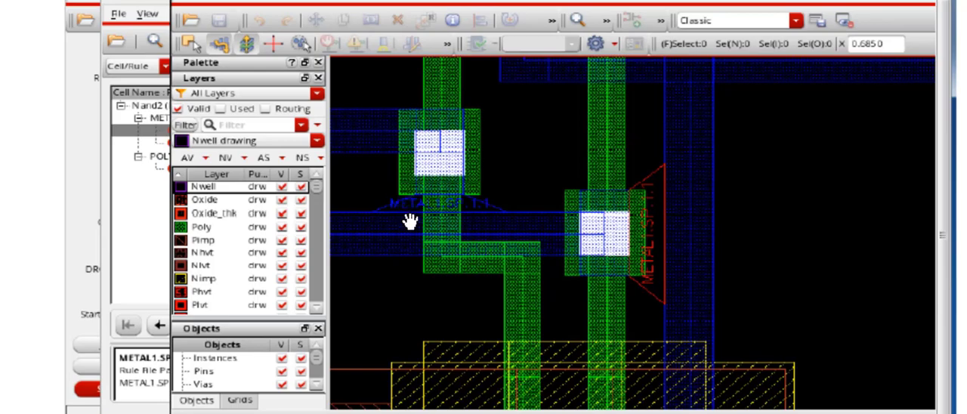
scroll(411, 211, down, 5)
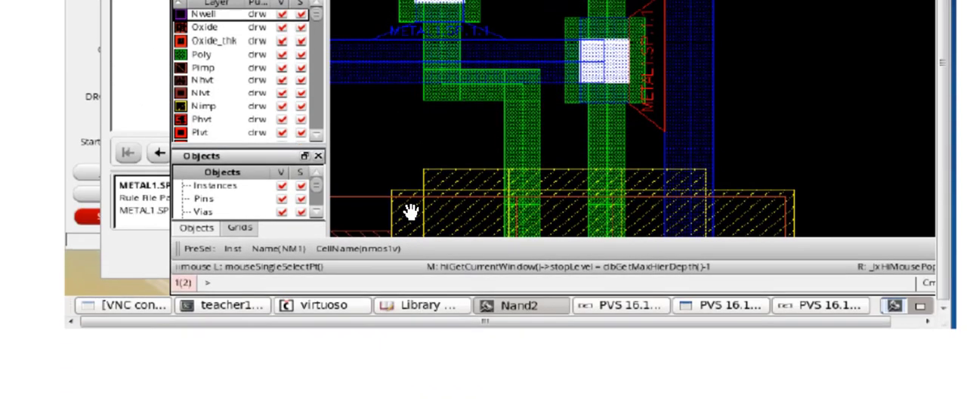
scroll(410, 211, down, 10)
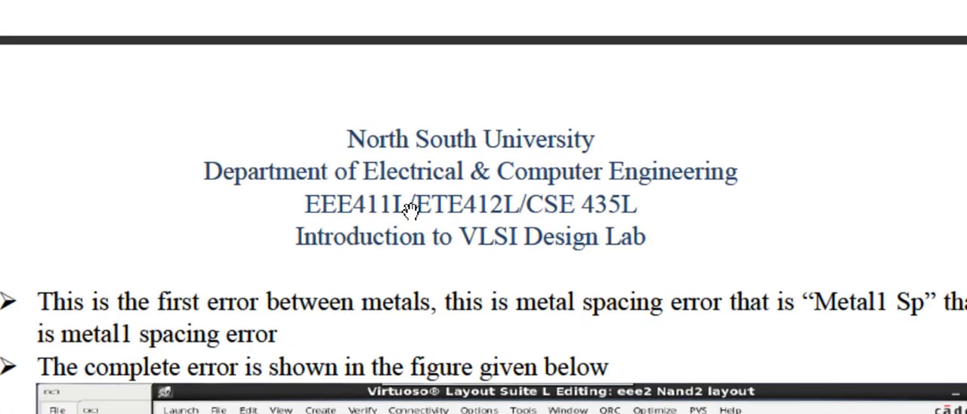
scroll(410, 209, up, 8)
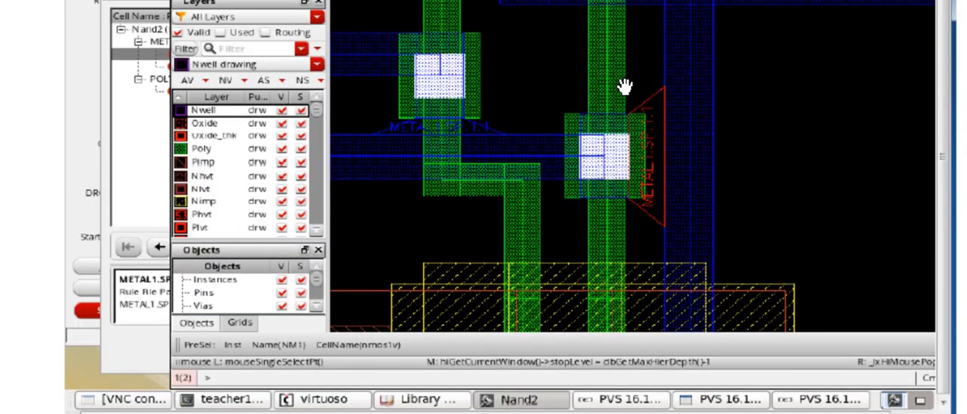
scroll(366, 71, down, 10)
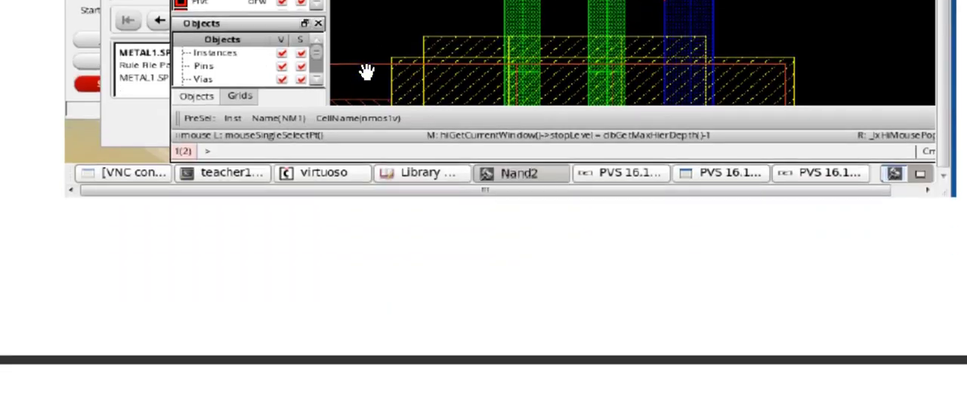
scroll(366, 71, down, 5)
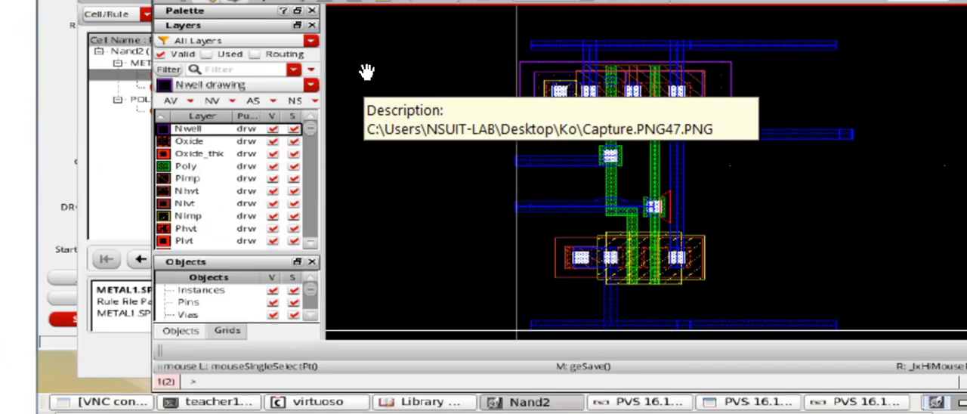
scroll(366, 72, up, 1)
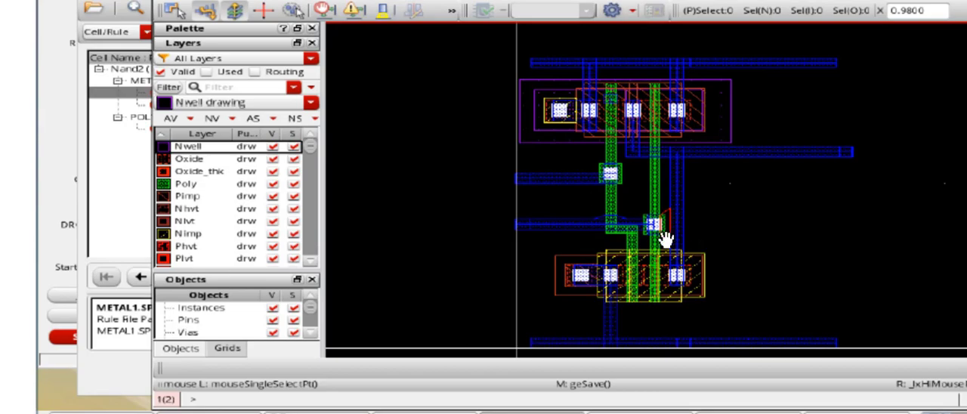
- Read step 7 on deleting and redrawing the output metal1 with a bend, and compare its figures with step 8's poly spacing error
scroll(668, 230, down, 10)
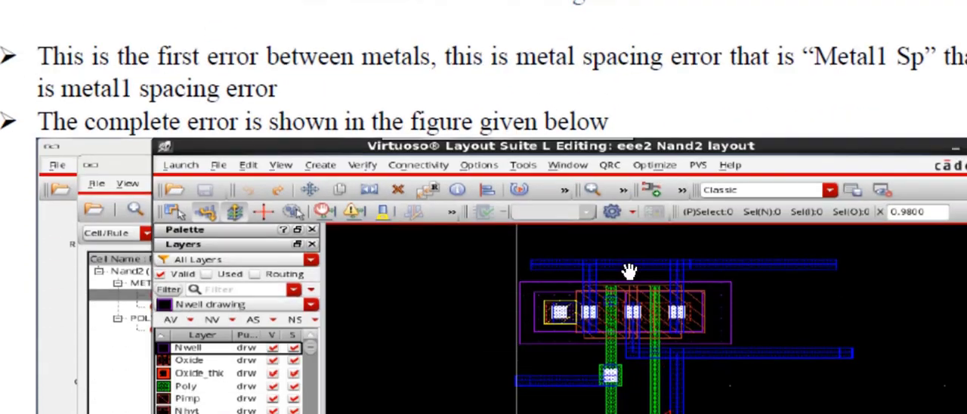
scroll(629, 270, down, 15)
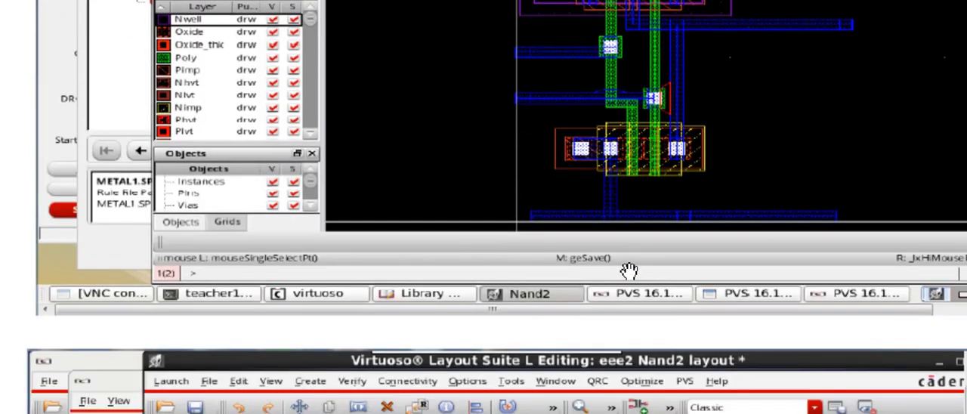
scroll(629, 271, down, 15)
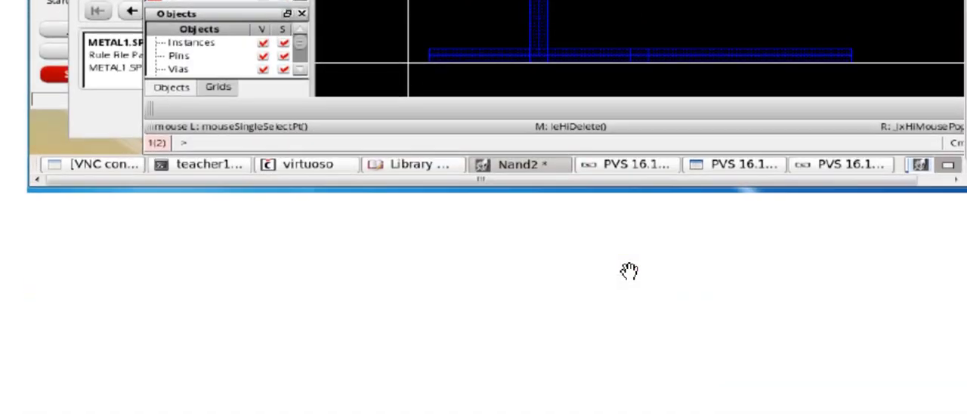
scroll(629, 271, down, 15)
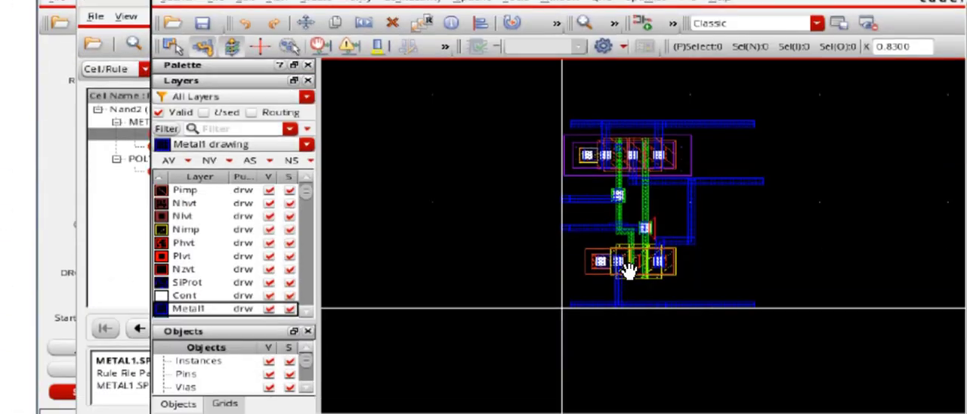
scroll(629, 270, down, 2)
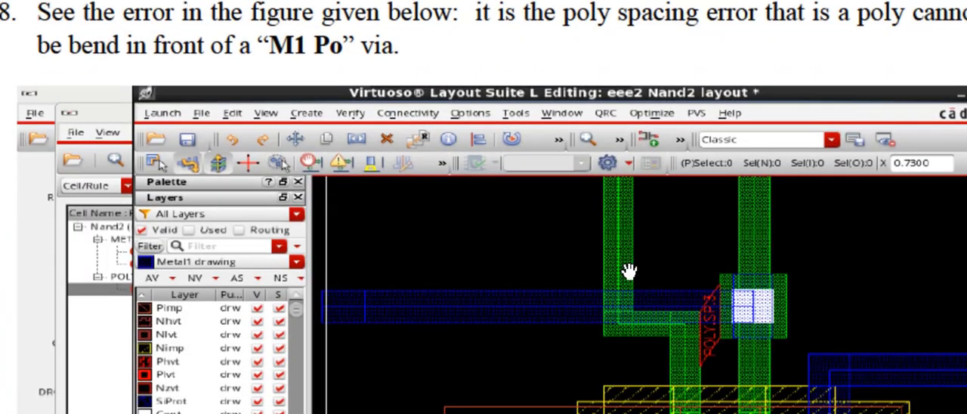
scroll(629, 270, up, 12)
scroll(629, 271, down, 8)
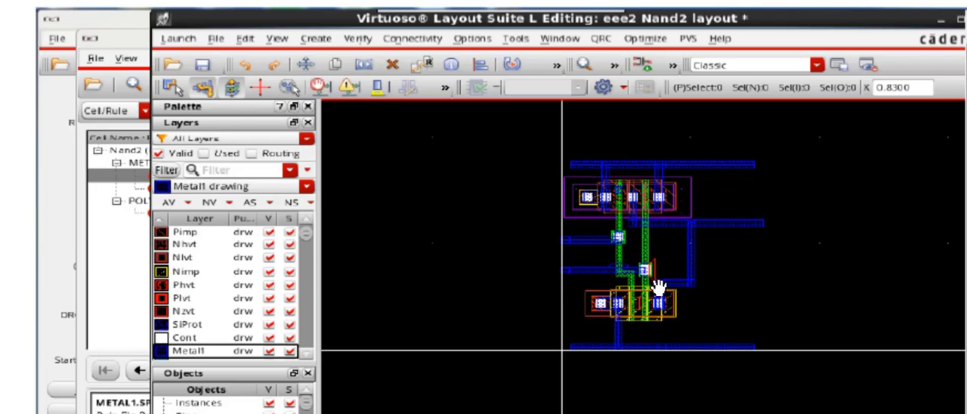
- Review the figure on moving the M1 Po via and metal1 line away from the poly bend, and step 11 on rerunning the DRC
scroll(665, 240, down, 10)
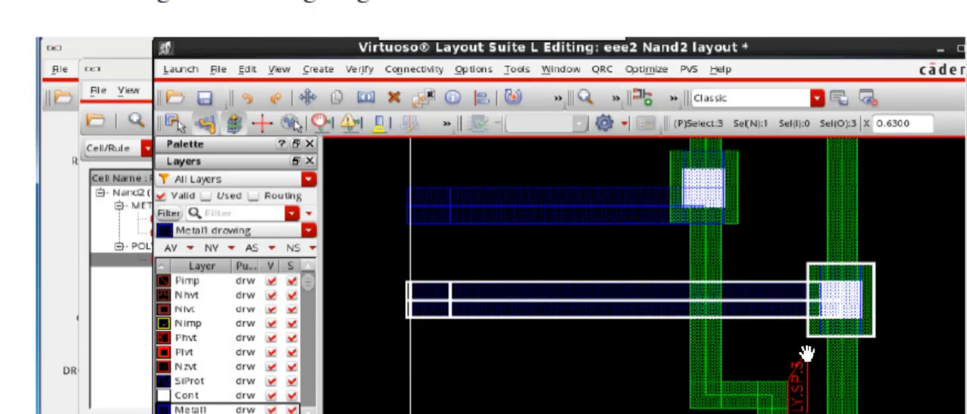
scroll(774, 364, down, 10)
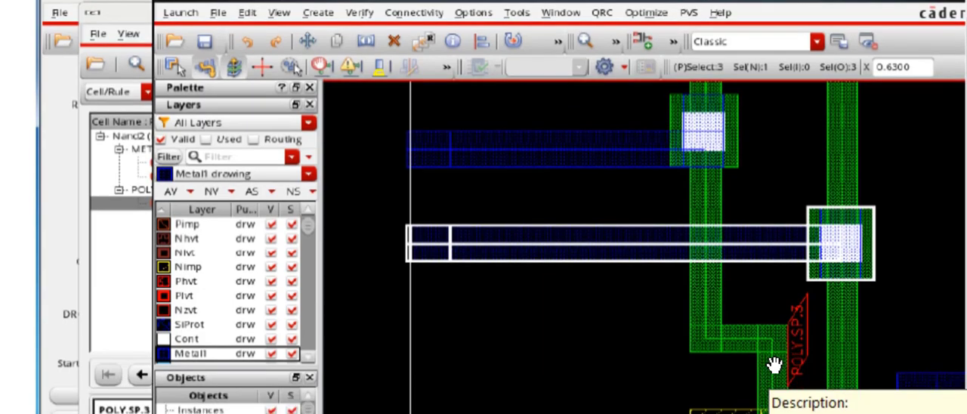
scroll(774, 364, down, 5)
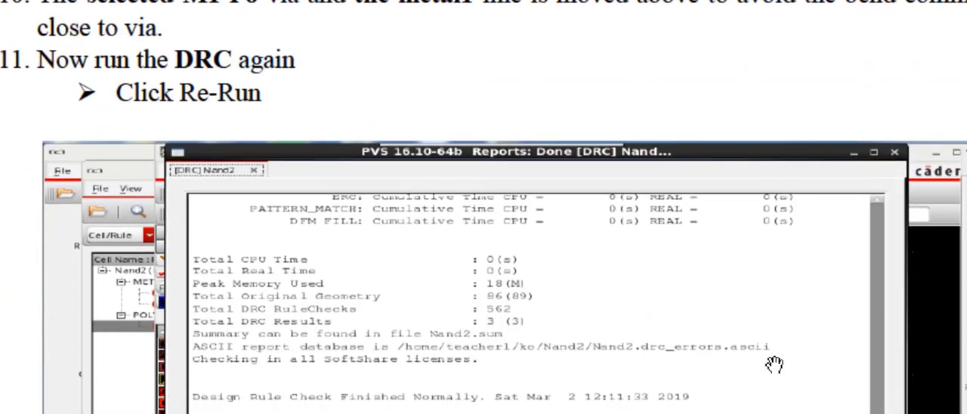
scroll(774, 364, down, 3)
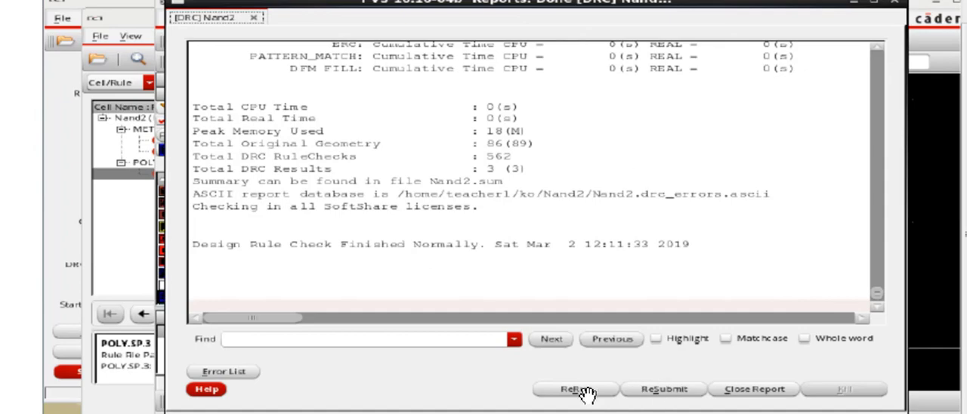
- Examine step 12's new DRC error list and the layout figure highlighting the metal1 piece between the PMOS contacts
scroll(587, 394, down, 1)
scroll(587, 393, down, 5)
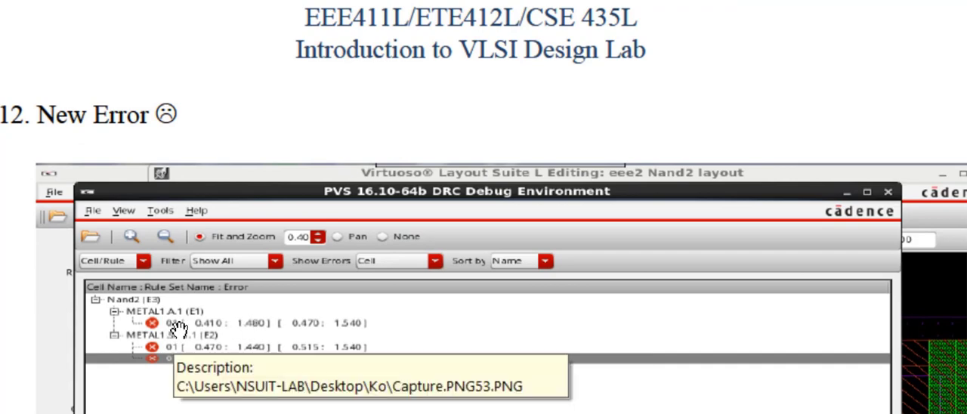
scroll(205, 349, down, 1)
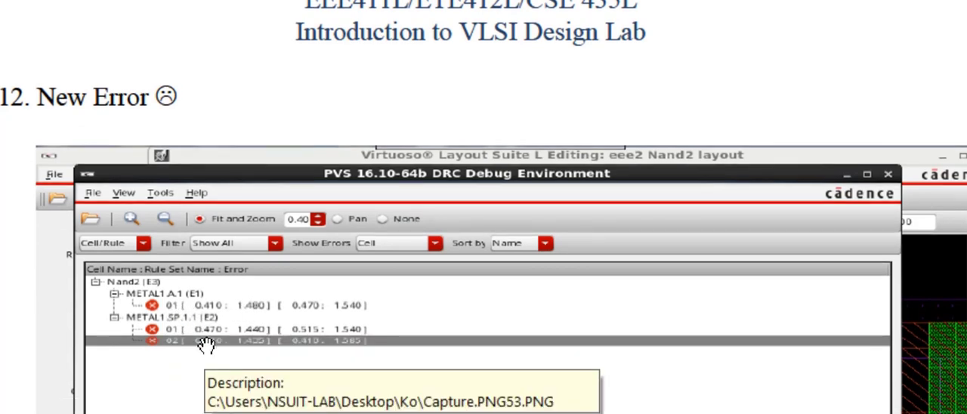
scroll(205, 344, down, 12)
scroll(205, 344, down, 1)
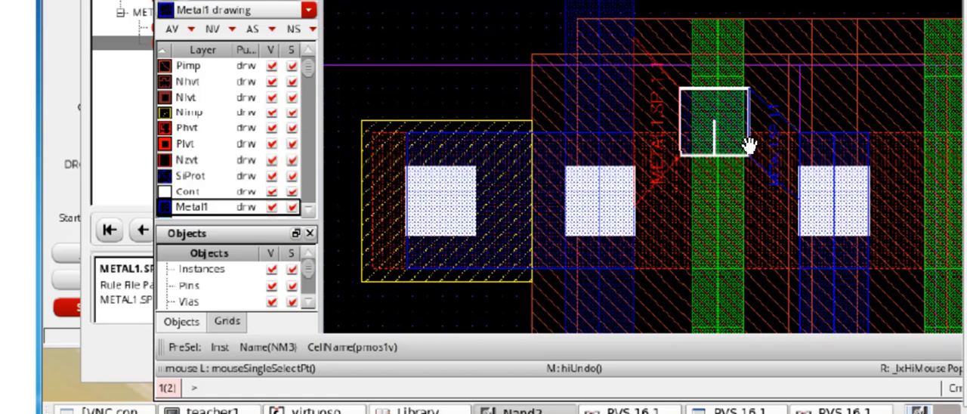
scroll(748, 144, down, 4)
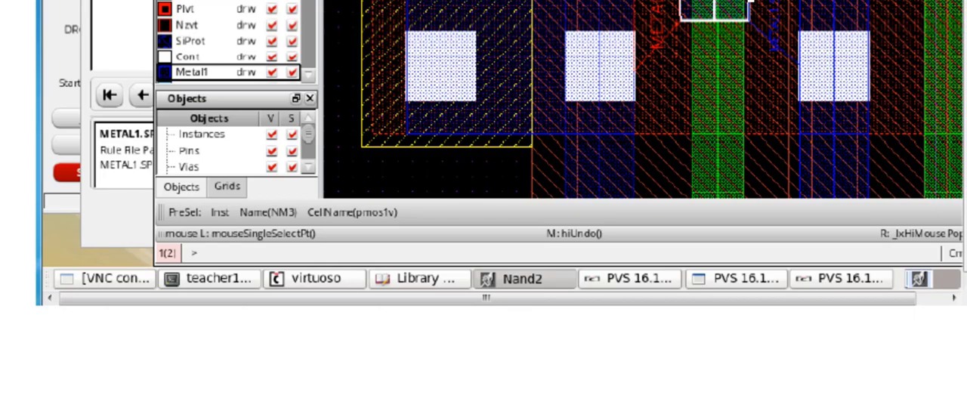
- Check the final DRC Debug Environment figure for Nand2 and recheck the preceding Metal1 spacing error figure
scroll(750, 6, down, 15)
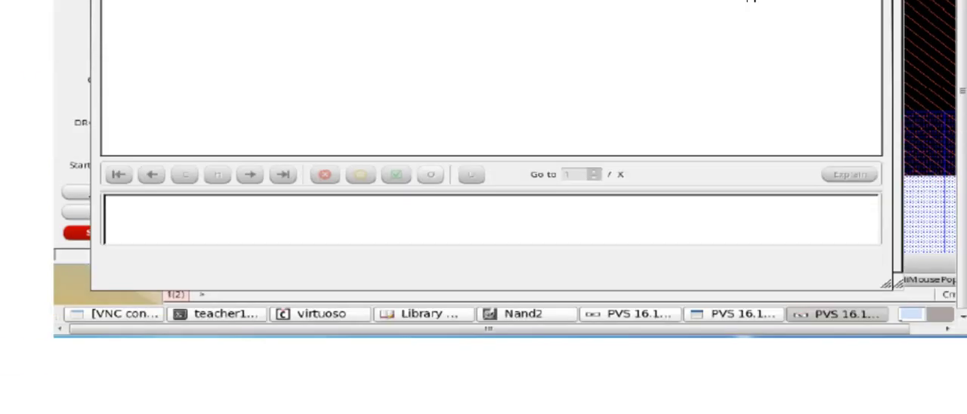
scroll(750, 4, up, 10)
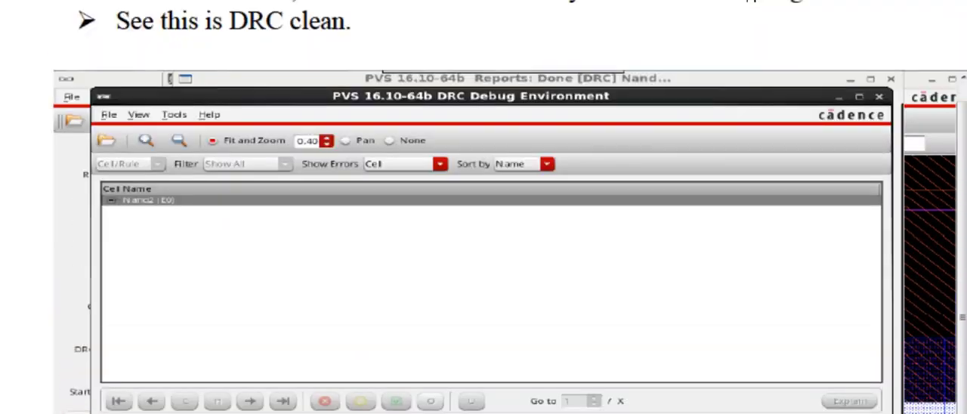
scroll(750, 4, up, 2)
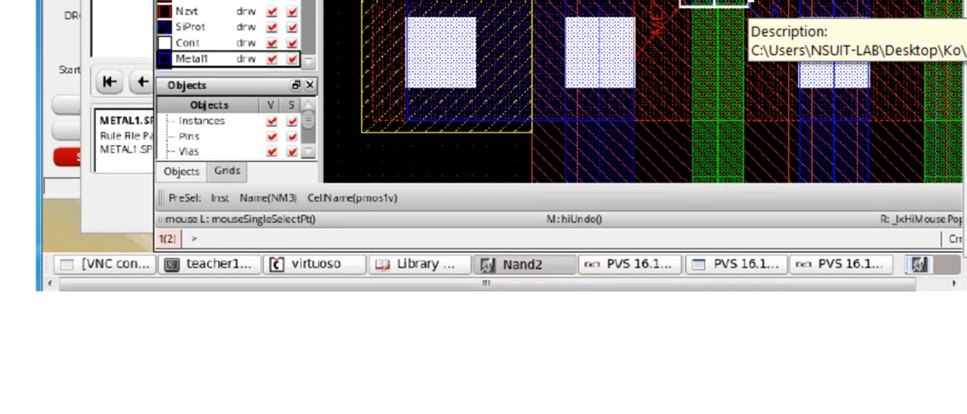
scroll(750, 4, up, 1)
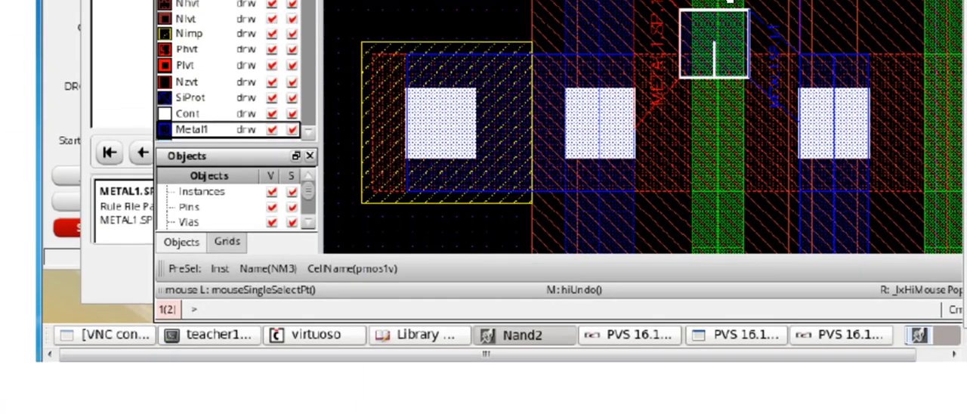